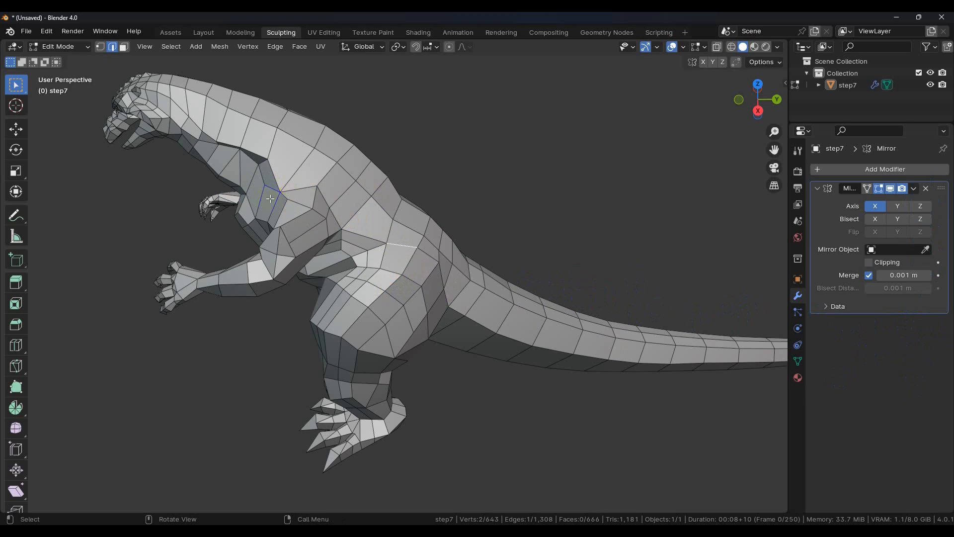
# Open the Sculpting workspace and switch the dinosaur mesh from Edit Mode to Sculpt Mode with the Grab brush
pyautogui.click(282, 33)
pyautogui.click(69, 48)
pyautogui.click(63, 61)
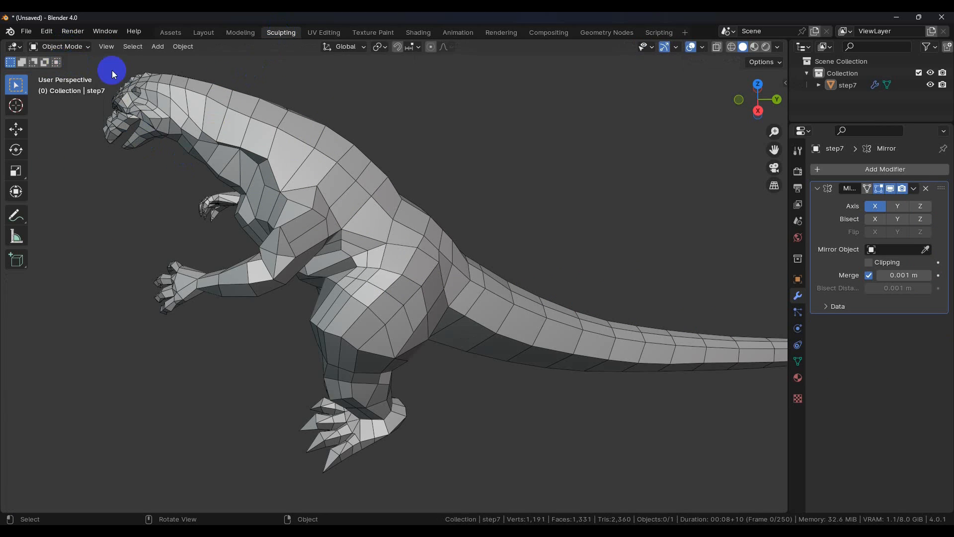
pyautogui.click(174, 32)
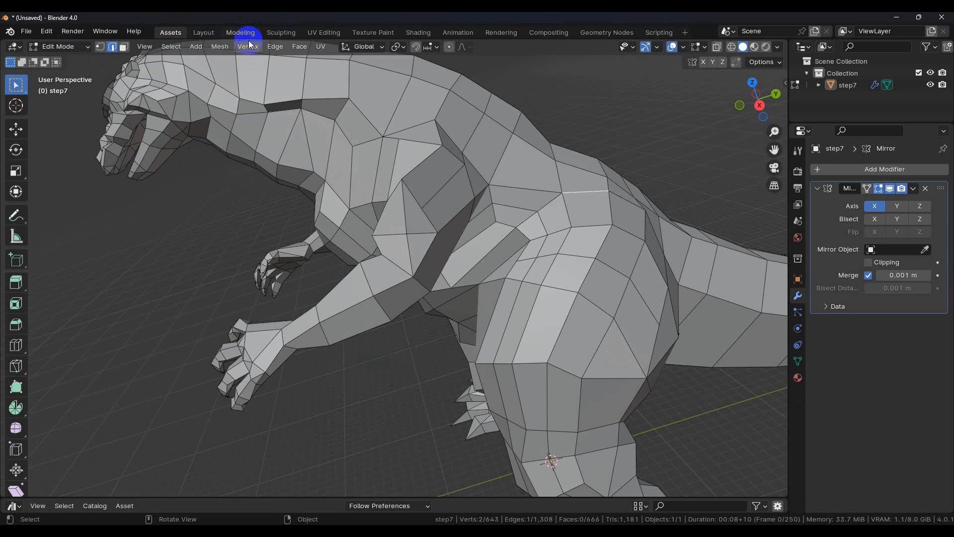
pyautogui.click(281, 33)
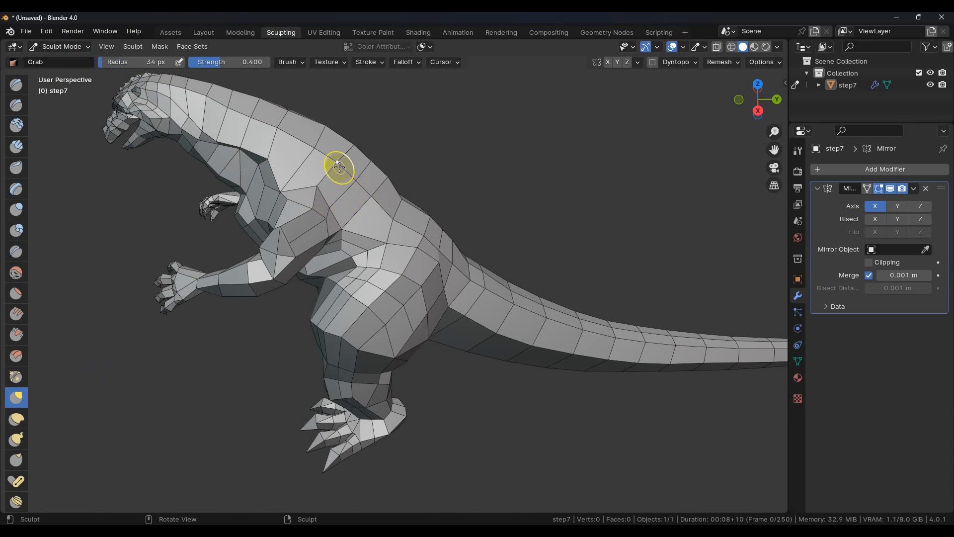
# Use the Grab brush to reshape the rear of the thigh and hip beside the base of the tail
pyautogui.scroll(2, 456, 300)
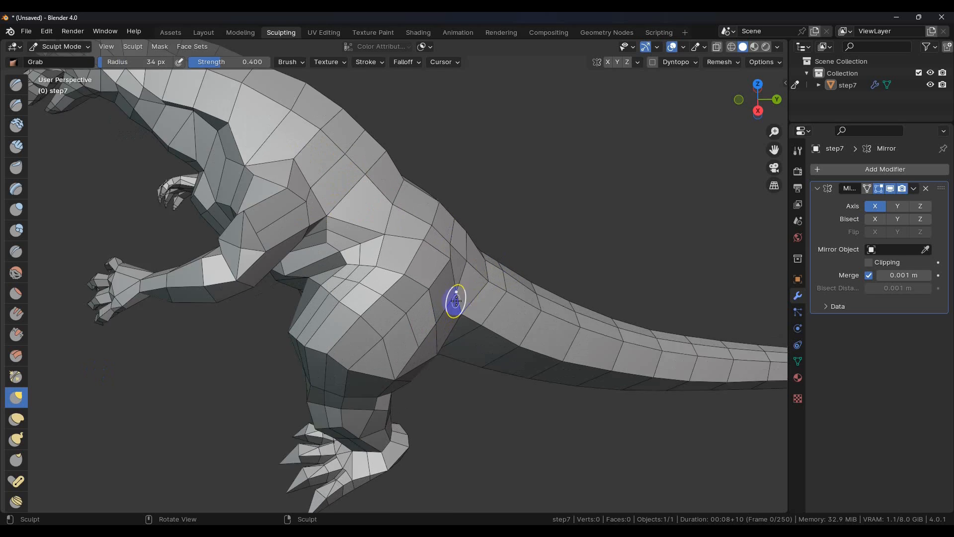
pyautogui.scroll(2, 456, 300)
pyautogui.moveTo(497, 330)
pyautogui.mouseDown(button='middle')
pyautogui.moveTo(471, 330)
pyautogui.moveTo(446, 279)
pyautogui.moveTo(477, 281)
pyautogui.moveTo(492, 252)
pyautogui.mouseUp(button='middle')
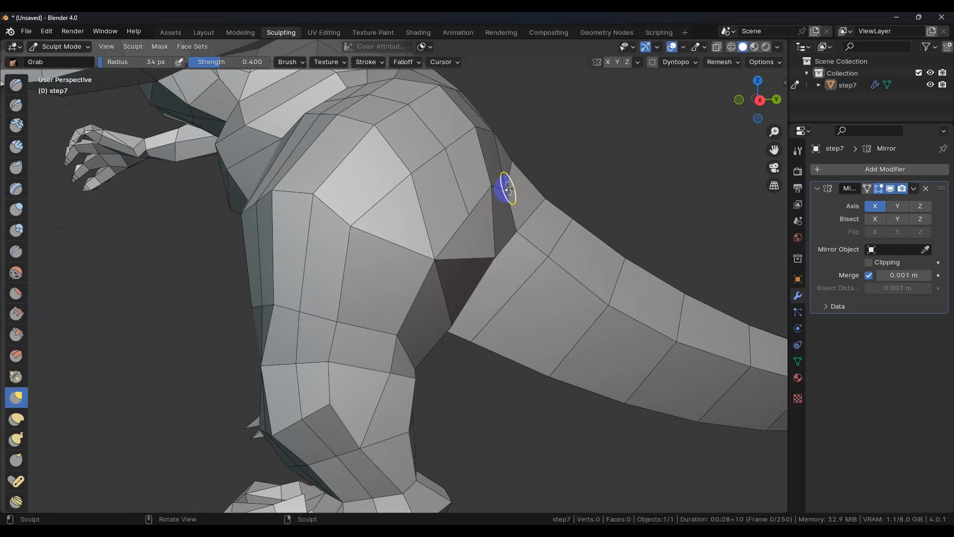
pyautogui.moveTo(513, 221); pyautogui.dragTo(461, 249, button='middle')
pyautogui.moveTo(452, 242); pyautogui.dragTo(433, 238)
pyautogui.moveTo(448, 200)
pyautogui.mouseDown(button='middle')
pyautogui.moveTo(405, 239)
pyautogui.moveTo(269, 234)
pyautogui.mouseUp(button='middle')
pyautogui.moveTo(283, 213)
pyautogui.mouseDown()
pyautogui.moveTo(262, 215)
pyautogui.moveTo(249, 160)
pyautogui.moveTo(238, 164)
pyautogui.mouseUp()
pyautogui.moveTo(241, 207)
pyautogui.mouseDown(button='middle')
pyautogui.moveTo(228, 196)
pyautogui.moveTo(315, 111)
pyautogui.mouseUp(button='middle')
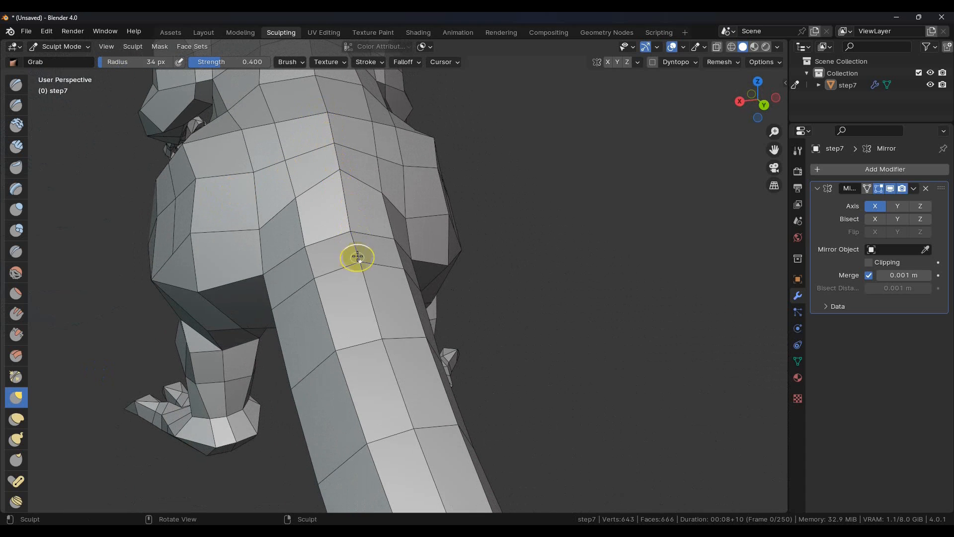
# Reshape the waist and the upper front of the thigh behind the arm with the Grab brush
pyautogui.moveTo(373, 307)
pyautogui.mouseDown(button='middle')
pyautogui.moveTo(303, 327)
pyautogui.moveTo(409, 348)
pyautogui.moveTo(443, 326)
pyautogui.mouseUp(button='middle')
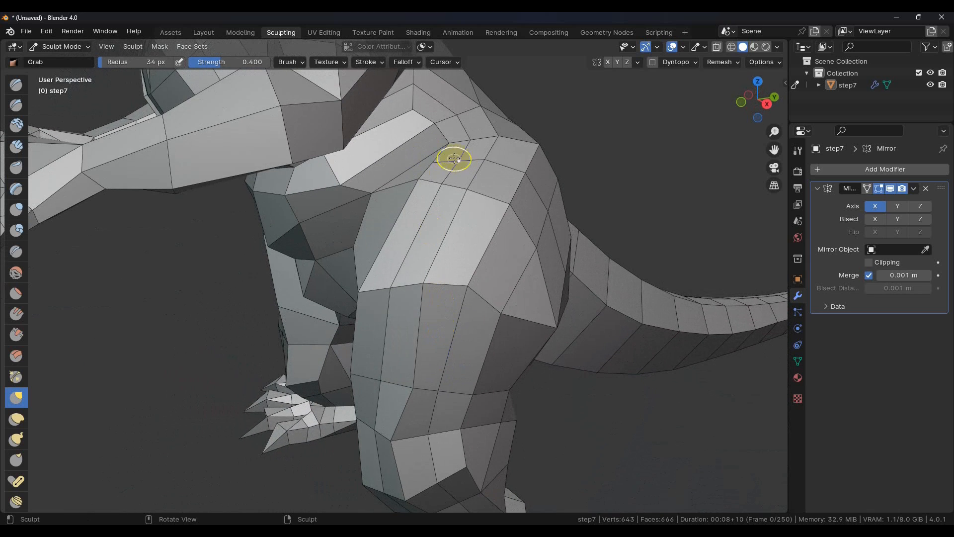
pyautogui.moveTo(412, 111); pyautogui.dragTo(323, 164)
pyautogui.moveTo(324, 164)
pyautogui.mouseDown(button='middle')
pyautogui.moveTo(379, 188)
pyautogui.moveTo(320, 207)
pyautogui.moveTo(198, 211)
pyautogui.mouseUp(button='middle')
pyautogui.moveTo(197, 211); pyautogui.dragTo(182, 215)
pyautogui.moveTo(183, 215)
pyautogui.mouseDown(button='middle')
pyautogui.moveTo(213, 230)
pyautogui.moveTo(315, 171)
pyautogui.moveTo(305, 288)
pyautogui.moveTo(384, 260)
pyautogui.moveTo(422, 265)
pyautogui.moveTo(379, 292)
pyautogui.moveTo(366, 249)
pyautogui.mouseUp(button='middle')
pyautogui.moveTo(366, 249); pyautogui.dragTo(284, 287)
pyautogui.moveTo(315, 294)
pyautogui.mouseDown(button='middle')
pyautogui.moveTo(339, 337)
pyautogui.moveTo(330, 345)
pyautogui.moveTo(366, 380)
pyautogui.mouseUp(button='middle')
pyautogui.moveTo(293, 397)
pyautogui.mouseDown()
pyautogui.moveTo(262, 408)
pyautogui.moveTo(268, 413)
pyautogui.mouseUp()
# Refine the crease where the top front of the thigh meets the belly with small Grab strokes
pyautogui.moveTo(269, 413)
pyautogui.mouseDown(button='middle')
pyautogui.moveTo(330, 398)
pyautogui.moveTo(277, 405)
pyautogui.moveTo(283, 394)
pyautogui.moveTo(253, 344)
pyautogui.mouseUp(button='middle')
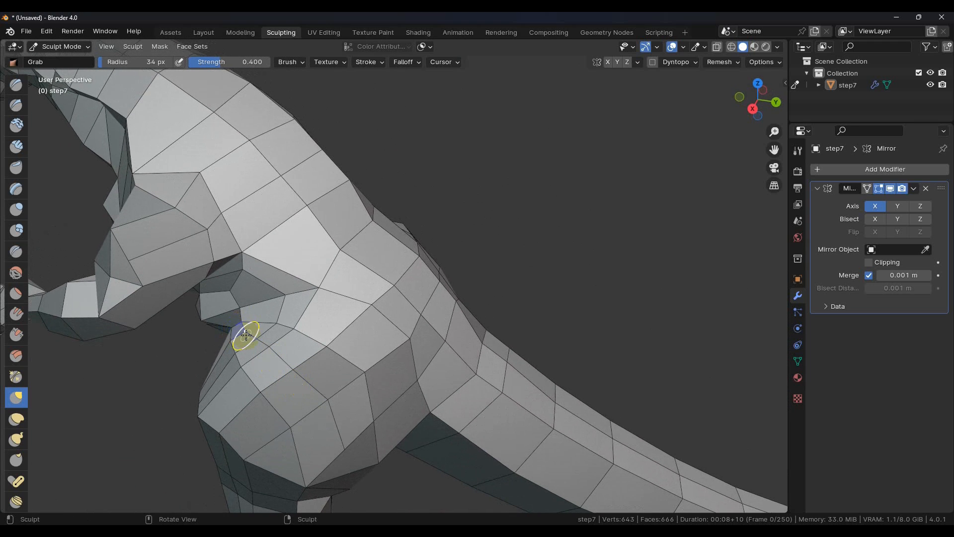
pyautogui.moveTo(227, 337); pyautogui.dragTo(252, 324)
pyautogui.moveTo(251, 324)
pyautogui.mouseDown(button='middle')
pyautogui.moveTo(222, 345)
pyautogui.moveTo(217, 278)
pyautogui.mouseUp(button='middle')
pyautogui.moveTo(217, 278); pyautogui.dragTo(209, 276)
pyautogui.moveTo(209, 277); pyautogui.dragTo(241, 273, button='middle')
pyautogui.moveTo(241, 273)
pyautogui.mouseDown()
pyautogui.moveTo(220, 259)
pyautogui.moveTo(232, 271)
pyautogui.moveTo(225, 269)
pyautogui.mouseUp()
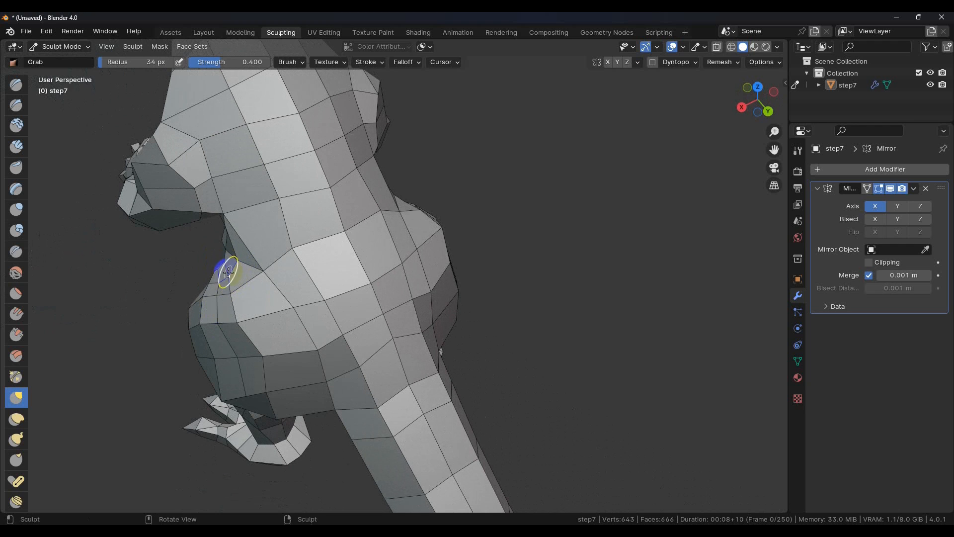
pyautogui.moveTo(225, 269); pyautogui.dragTo(262, 255, button='middle')
pyautogui.moveTo(224, 303); pyautogui.dragTo(216, 293)
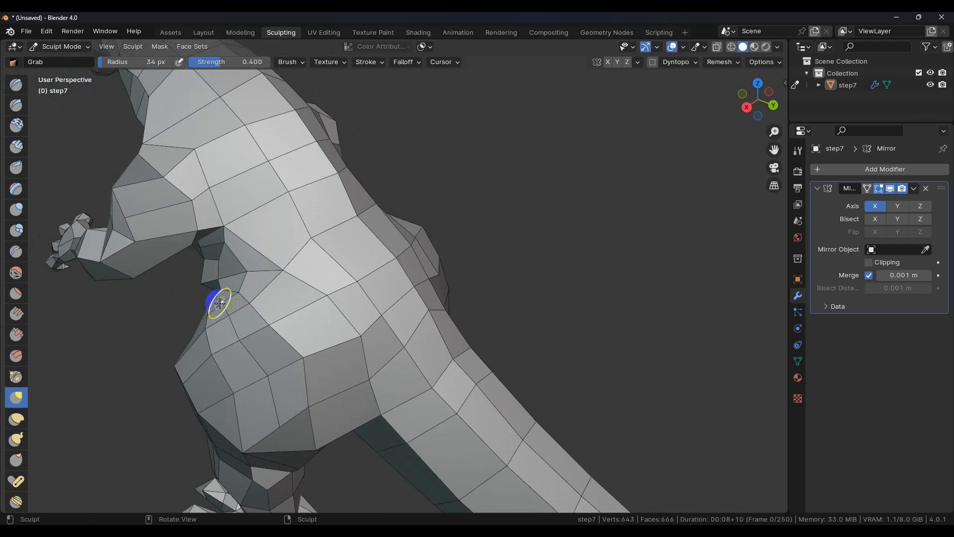
pyautogui.moveTo(219, 295); pyautogui.dragTo(263, 288, button='middle')
pyautogui.moveTo(249, 315)
pyautogui.mouseDown()
pyautogui.moveTo(230, 315)
pyautogui.moveTo(236, 320)
pyautogui.mouseUp()
# Shift the front edge of the thigh towards the groin and adjust the side and back of the thigh with Grab
pyautogui.moveTo(245, 330)
pyautogui.mouseDown(button='middle')
pyautogui.moveTo(436, 286)
pyautogui.moveTo(519, 282)
pyautogui.mouseUp(button='middle')
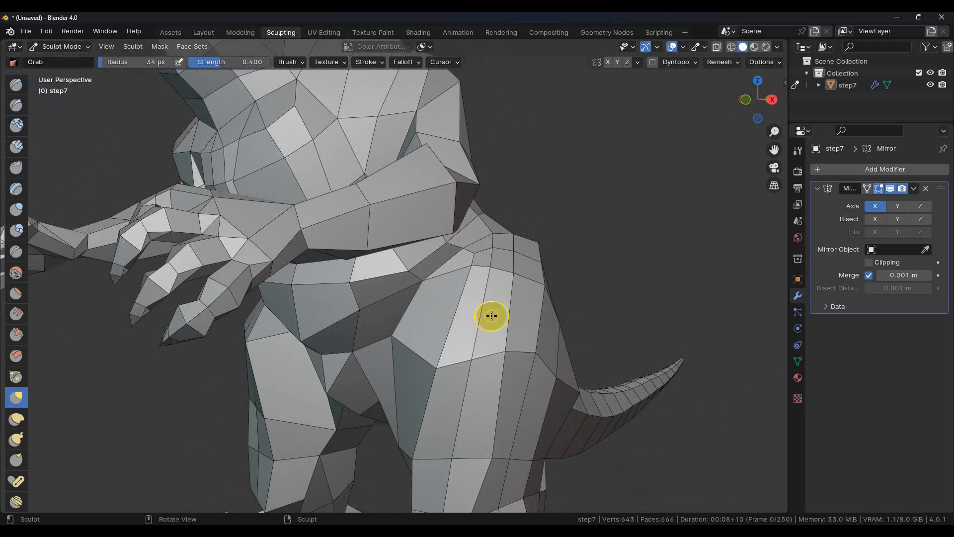
pyautogui.moveTo(473, 272)
pyautogui.mouseDown()
pyautogui.moveTo(447, 275)
pyautogui.moveTo(415, 302)
pyautogui.mouseUp()
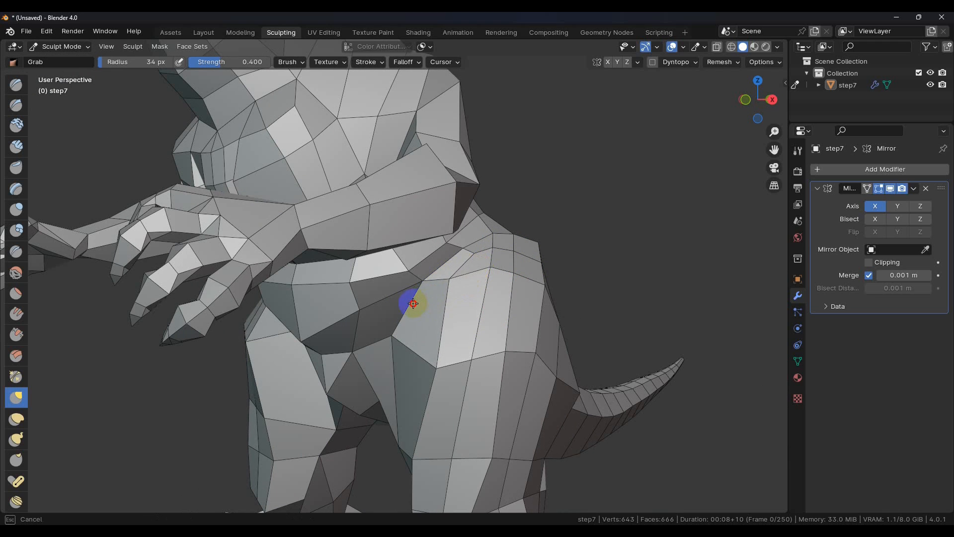
pyautogui.moveTo(401, 326)
pyautogui.mouseDown()
pyautogui.moveTo(435, 382)
pyautogui.moveTo(418, 349)
pyautogui.moveTo(384, 352)
pyautogui.mouseUp()
pyautogui.moveTo(384, 352)
pyautogui.mouseDown(button='middle')
pyautogui.moveTo(481, 324)
pyautogui.moveTo(494, 304)
pyautogui.moveTo(543, 287)
pyautogui.mouseUp(button='middle')
pyautogui.moveTo(540, 280); pyautogui.dragTo(525, 280)
pyautogui.moveTo(526, 279)
pyautogui.mouseDown(button='middle')
pyautogui.moveTo(490, 309)
pyautogui.moveTo(453, 311)
pyautogui.mouseUp(button='middle')
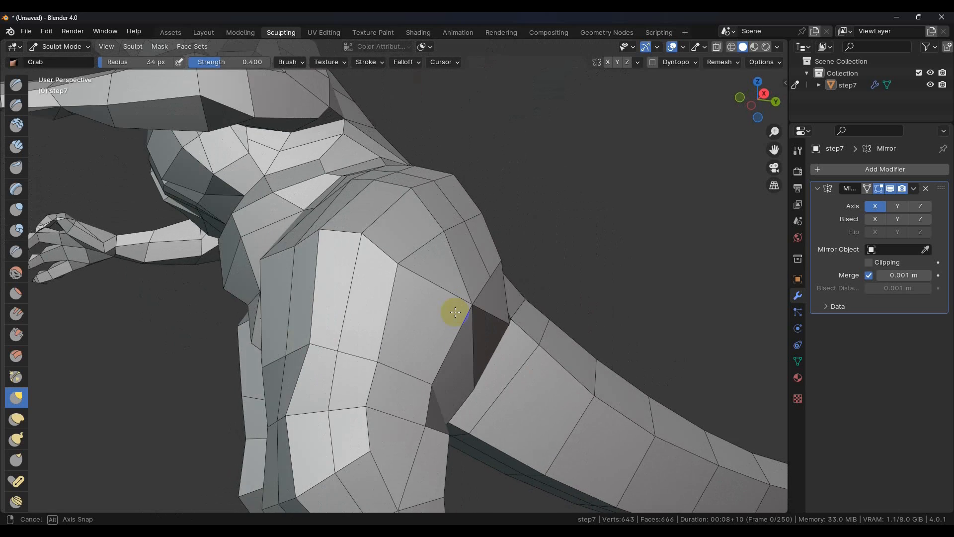
pyautogui.moveTo(371, 315)
pyautogui.mouseDown(button='middle')
pyautogui.moveTo(519, 296)
pyautogui.moveTo(465, 320)
pyautogui.moveTo(460, 291)
pyautogui.mouseUp(button='middle')
pyautogui.moveTo(446, 265)
pyautogui.mouseDown()
pyautogui.moveTo(418, 219)
pyautogui.moveTo(437, 233)
pyautogui.mouseUp()
# Pull the outer contour of the thigh outward with Grab, working from a low view beneath the body
pyautogui.moveTo(477, 327)
pyautogui.mouseDown(button='middle')
pyautogui.moveTo(522, 253)
pyautogui.moveTo(515, 308)
pyautogui.moveTo(536, 273)
pyautogui.mouseUp(button='middle')
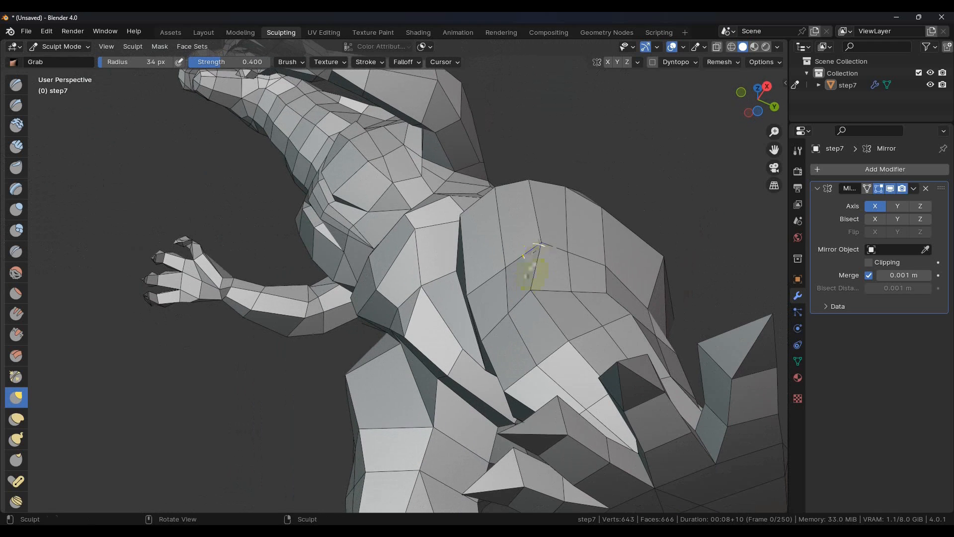
pyautogui.moveTo(534, 183)
pyautogui.mouseDown()
pyautogui.moveTo(530, 172)
pyautogui.moveTo(572, 177)
pyautogui.mouseUp()
pyautogui.moveTo(607, 207)
pyautogui.mouseDown()
pyautogui.moveTo(652, 219)
pyautogui.moveTo(663, 209)
pyautogui.mouseUp()
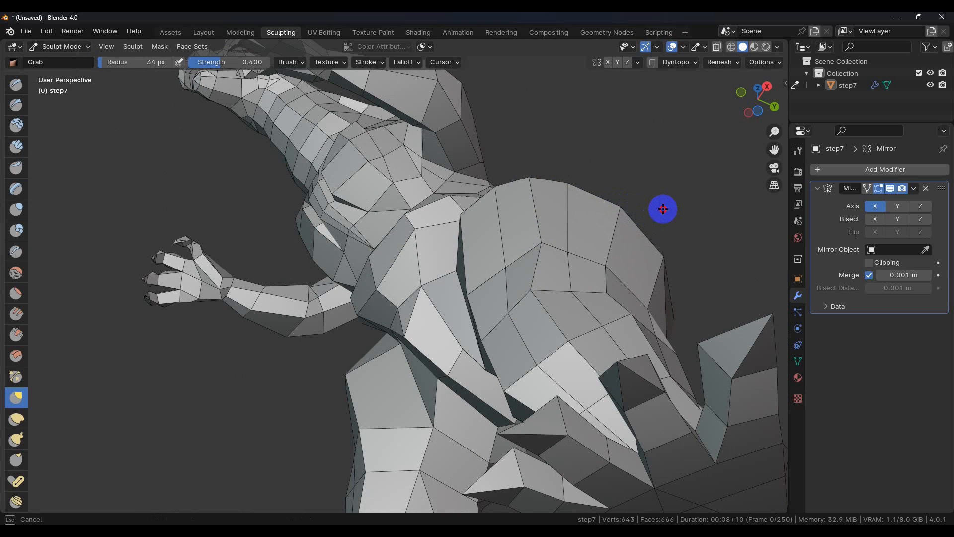
pyautogui.moveTo(567, 186); pyautogui.dragTo(606, 184)
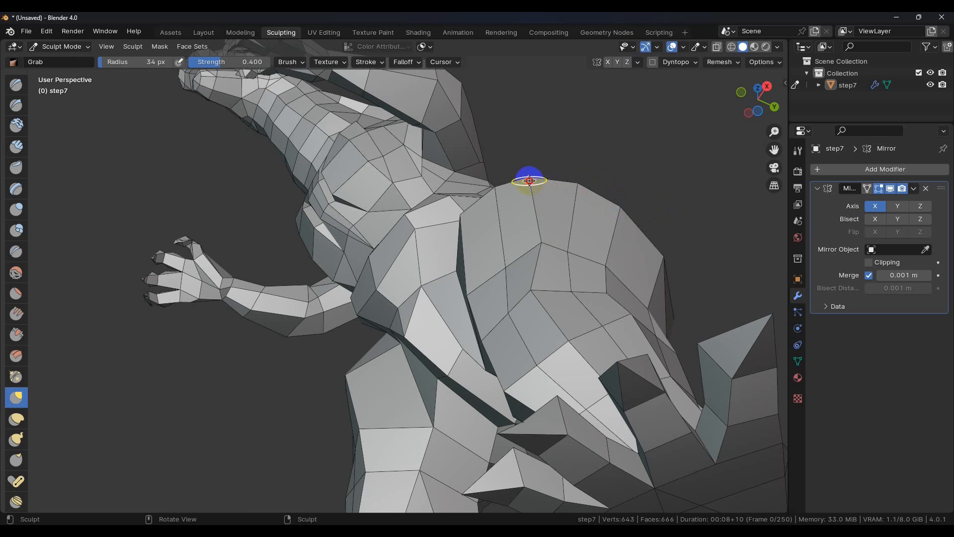
pyautogui.moveTo(529, 181)
pyautogui.mouseDown()
pyautogui.moveTo(550, 175)
pyautogui.moveTo(599, 190)
pyautogui.mouseUp()
# Pull the front of the knee and shin outward and adjust the inner side of the lower leg with Grab
pyautogui.moveTo(599, 190)
pyautogui.mouseDown(button='middle')
pyautogui.moveTo(541, 266)
pyautogui.moveTo(554, 260)
pyautogui.moveTo(557, 275)
pyautogui.moveTo(568, 267)
pyautogui.moveTo(568, 301)
pyautogui.moveTo(545, 213)
pyautogui.mouseUp(button='middle')
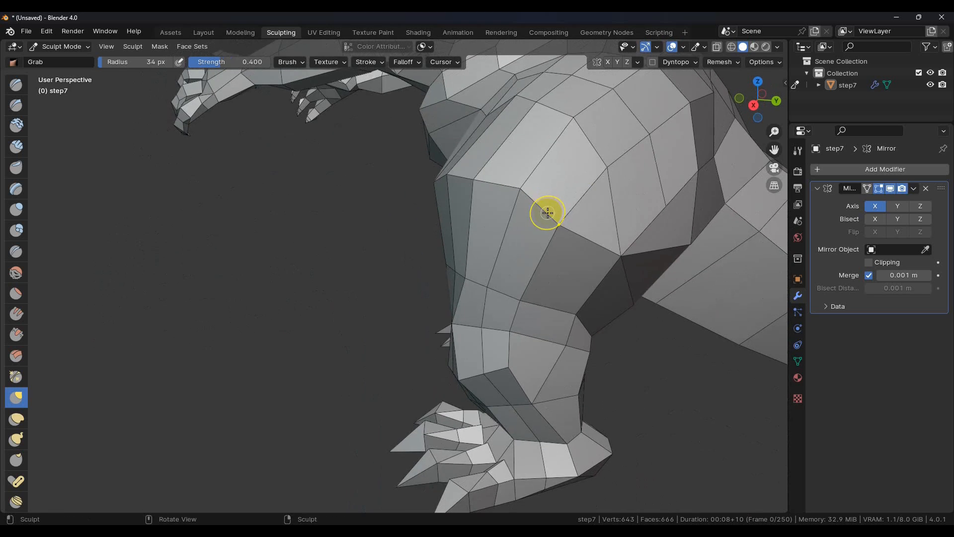
pyautogui.moveTo(591, 229)
pyautogui.mouseDown(button='middle')
pyautogui.moveTo(564, 245)
pyautogui.moveTo(643, 255)
pyautogui.moveTo(579, 272)
pyautogui.mouseUp(button='middle')
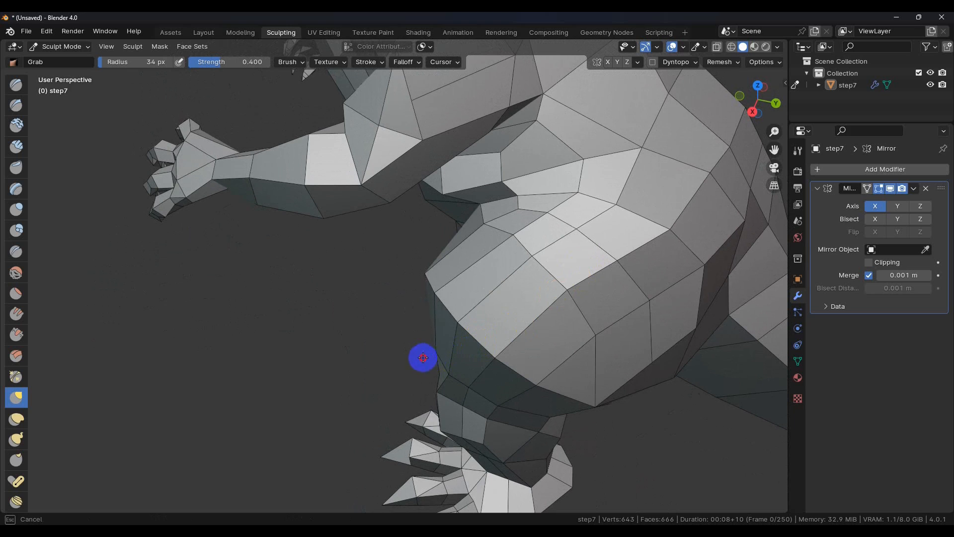
pyautogui.moveTo(423, 357); pyautogui.dragTo(407, 358)
pyautogui.moveTo(399, 359)
pyautogui.mouseDown(button='middle')
pyautogui.moveTo(507, 281)
pyautogui.moveTo(475, 337)
pyautogui.moveTo(509, 249)
pyautogui.moveTo(500, 243)
pyautogui.mouseUp(button='middle')
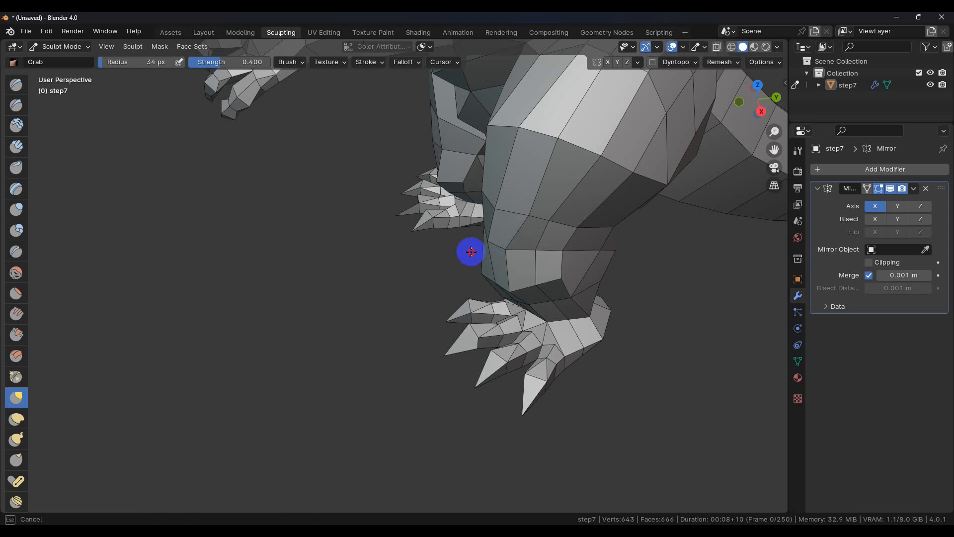
pyautogui.moveTo(481, 259); pyautogui.dragTo(514, 254, button='middle')
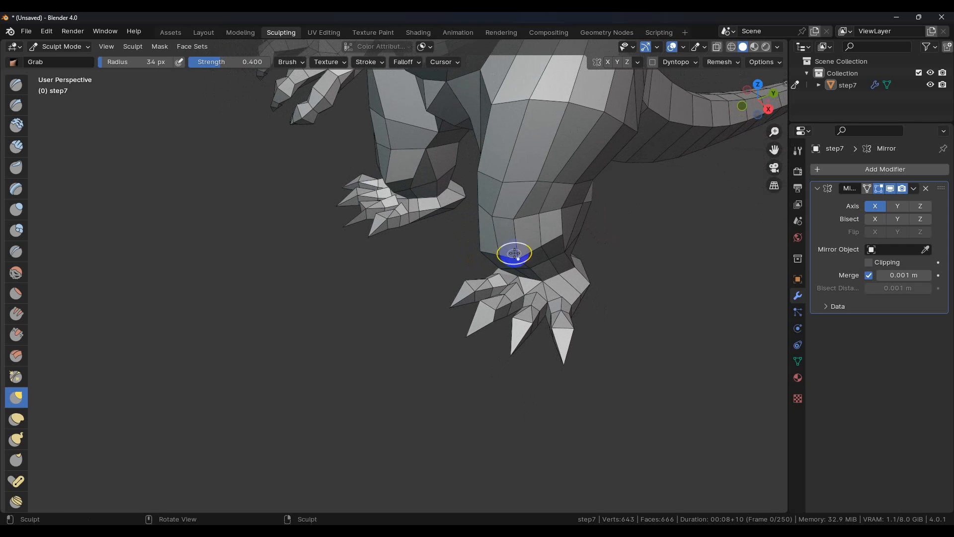
pyautogui.moveTo(461, 234)
pyautogui.mouseDown(button='middle')
pyautogui.moveTo(549, 211)
pyautogui.moveTo(458, 213)
pyautogui.moveTo(484, 233)
pyautogui.moveTo(469, 222)
pyautogui.mouseUp(button='middle')
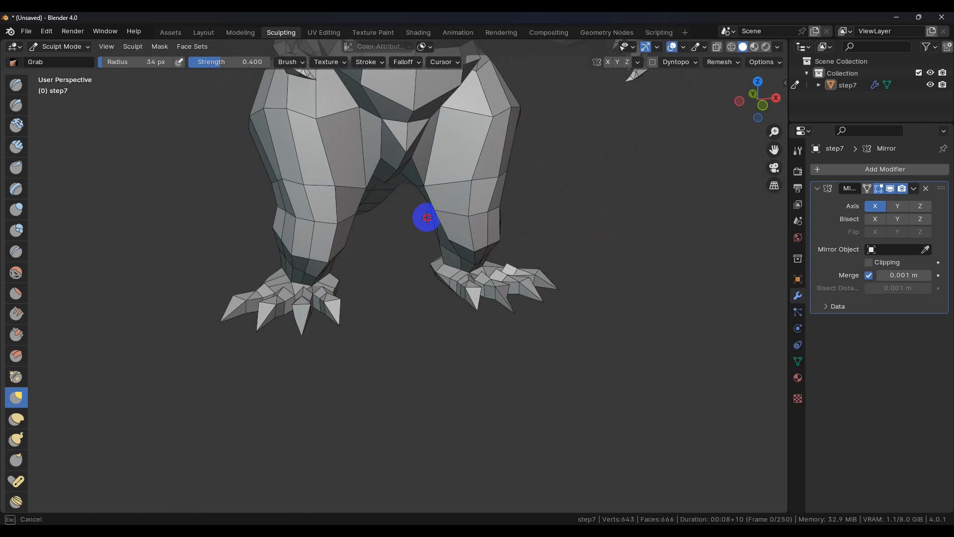
pyautogui.moveTo(449, 224); pyautogui.dragTo(537, 261, button='middle')
# Shift the vertices across the front of the knee and calf towards the outer side of the leg
pyautogui.scroll(5, 536, 262)
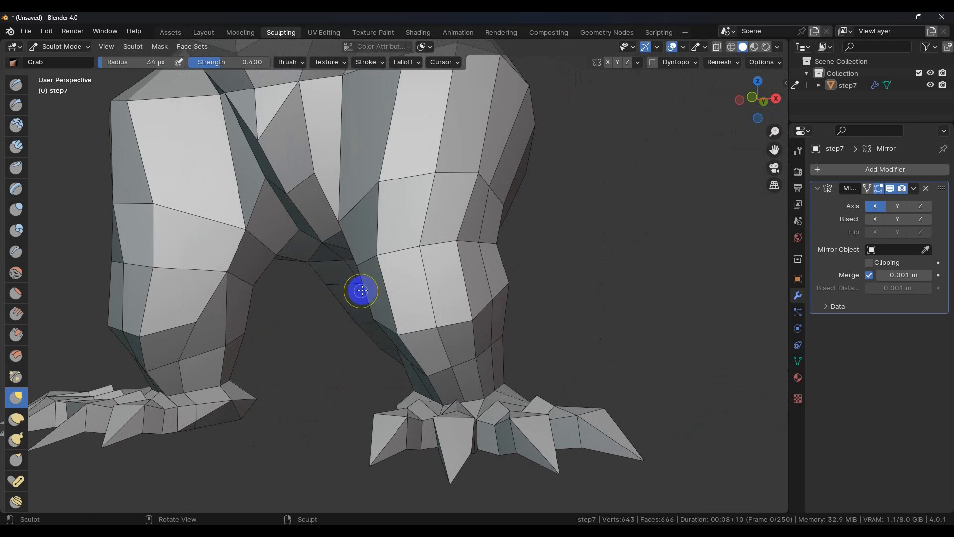
pyautogui.moveTo(481, 243); pyautogui.dragTo(477, 245, button='middle')
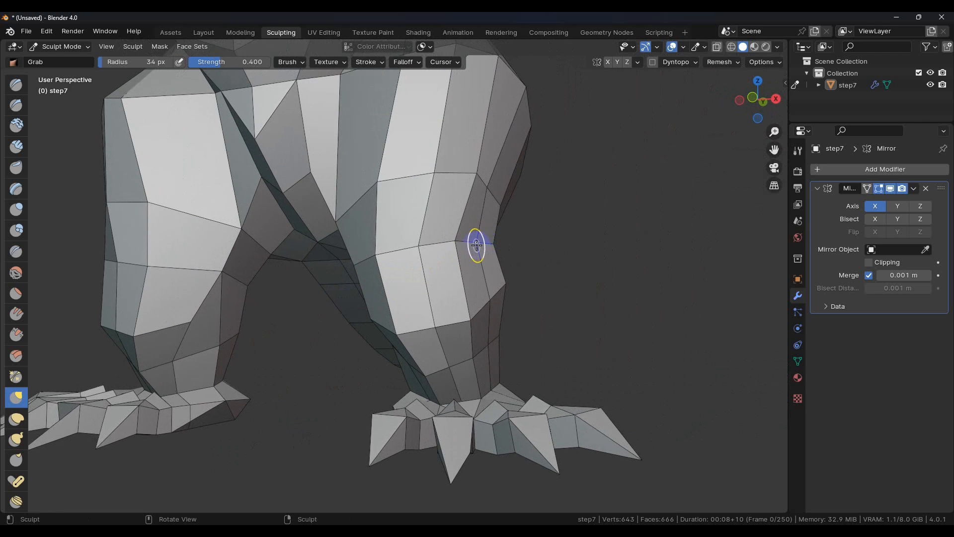
pyautogui.moveTo(489, 190); pyautogui.dragTo(526, 198)
pyautogui.moveTo(500, 242); pyautogui.dragTo(502, 243)
pyautogui.moveTo(489, 301); pyautogui.dragTo(509, 307)
pyautogui.moveTo(455, 242); pyautogui.dragTo(485, 243)
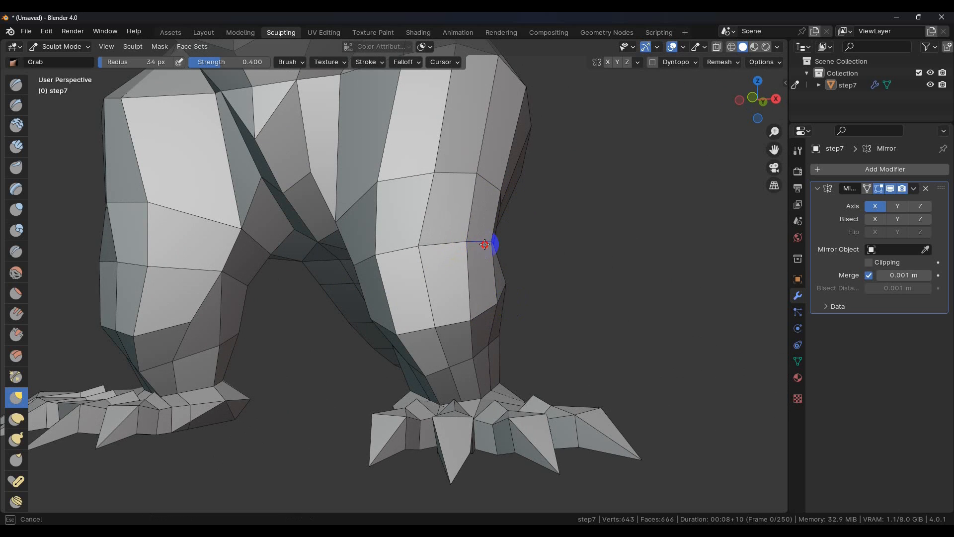
pyautogui.moveTo(419, 248); pyautogui.dragTo(442, 251)
# Pull the outer contour of the leg from the thigh down past the knee outward with the Grab brush
pyautogui.moveTo(480, 243)
pyautogui.mouseDown(button='middle')
pyautogui.moveTo(492, 275)
pyautogui.moveTo(482, 225)
pyautogui.moveTo(426, 275)
pyautogui.moveTo(445, 305)
pyautogui.moveTo(420, 287)
pyautogui.mouseUp(button='middle')
pyautogui.scroll(-3, 467, 279)
pyautogui.moveTo(505, 252); pyautogui.dragTo(525, 264)
pyautogui.moveTo(514, 215); pyautogui.dragTo(546, 222)
pyautogui.moveTo(546, 133)
pyautogui.mouseDown()
pyautogui.moveTo(555, 141)
pyautogui.moveTo(553, 133)
pyautogui.mouseUp()
pyautogui.moveTo(526, 217); pyautogui.dragTo(530, 214)
# Pull the front of the lower leg above the foot forward and adjust the leg's shape with Grab
pyautogui.moveTo(530, 213)
pyautogui.mouseDown(button='middle')
pyautogui.moveTo(439, 285)
pyautogui.moveTo(454, 331)
pyautogui.mouseUp(button='middle')
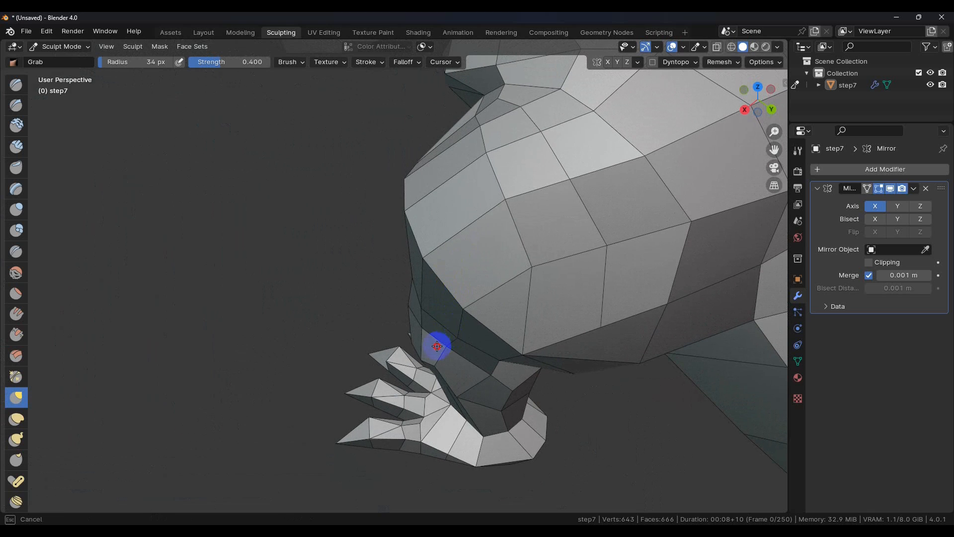
pyautogui.moveTo(443, 344)
pyautogui.mouseDown()
pyautogui.moveTo(423, 367)
pyautogui.moveTo(422, 334)
pyautogui.moveTo(403, 343)
pyautogui.mouseUp()
pyautogui.scroll(-3, 469, 323)
pyautogui.moveTo(469, 323)
pyautogui.mouseDown(button='middle')
pyautogui.moveTo(569, 277)
pyautogui.moveTo(549, 283)
pyautogui.moveTo(483, 260)
pyautogui.moveTo(487, 272)
pyautogui.moveTo(575, 263)
pyautogui.mouseUp(button='middle')
pyautogui.moveTo(569, 257)
pyautogui.mouseDown()
pyautogui.moveTo(547, 284)
pyautogui.moveTo(550, 209)
pyautogui.moveTo(558, 247)
pyautogui.mouseUp()
# Reshape the back of the calf from behind by grabbing the vertices below the knee
pyautogui.moveTo(558, 247)
pyautogui.mouseDown(button='middle')
pyautogui.moveTo(477, 259)
pyautogui.moveTo(454, 249)
pyautogui.moveTo(433, 218)
pyautogui.mouseUp(button='middle')
pyautogui.moveTo(405, 181)
pyautogui.mouseDown()
pyautogui.moveTo(361, 159)
pyautogui.moveTo(411, 230)
pyautogui.moveTo(396, 228)
pyautogui.mouseUp()
pyautogui.moveTo(452, 192); pyautogui.dragTo(416, 185)
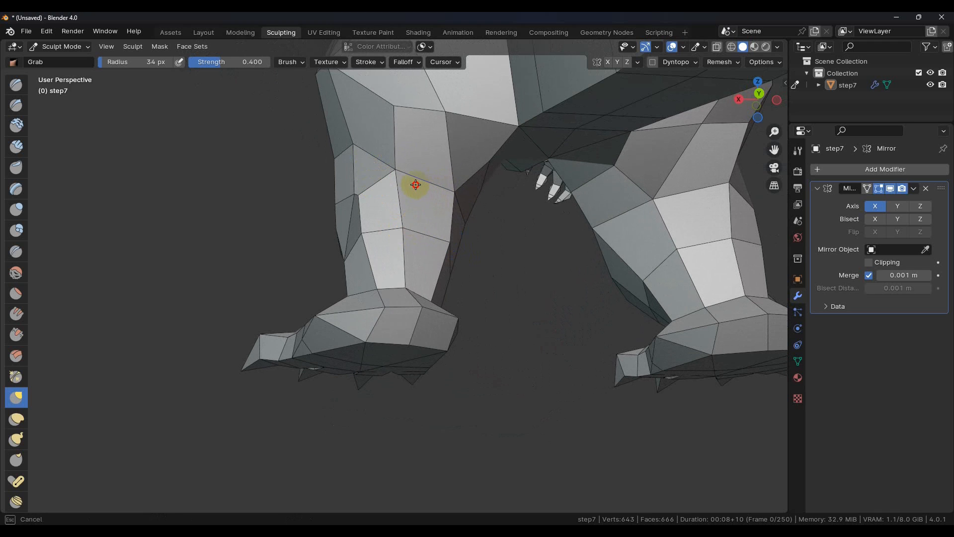
# Raise the lower side edge of the tail base behind the leg with the Grab brush
pyautogui.moveTo(409, 182)
pyautogui.mouseDown(button='middle')
pyautogui.moveTo(469, 188)
pyautogui.moveTo(454, 150)
pyautogui.moveTo(542, 166)
pyautogui.moveTo(492, 251)
pyautogui.moveTo(513, 223)
pyautogui.mouseUp(button='middle')
pyautogui.moveTo(530, 249)
pyautogui.mouseDown()
pyautogui.moveTo(550, 222)
pyautogui.moveTo(556, 179)
pyautogui.mouseUp()
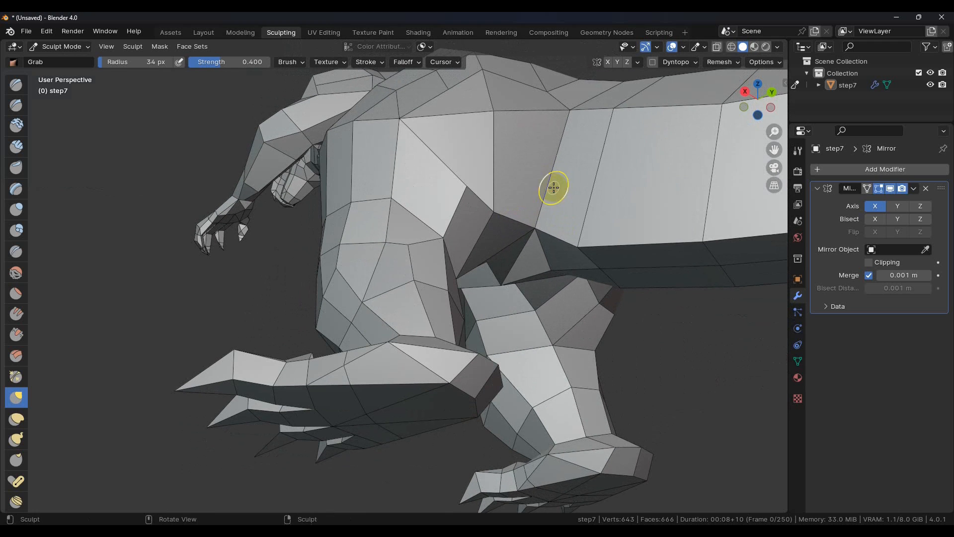
pyautogui.moveTo(573, 244); pyautogui.dragTo(628, 181)
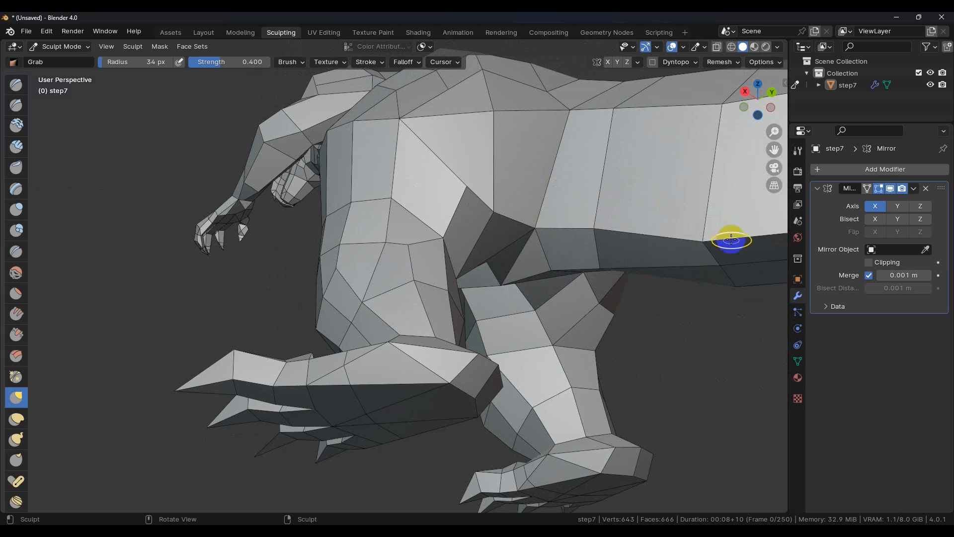
pyautogui.moveTo(709, 242)
pyautogui.mouseDown()
pyautogui.moveTo(741, 204)
pyautogui.moveTo(718, 208)
pyautogui.mouseUp()
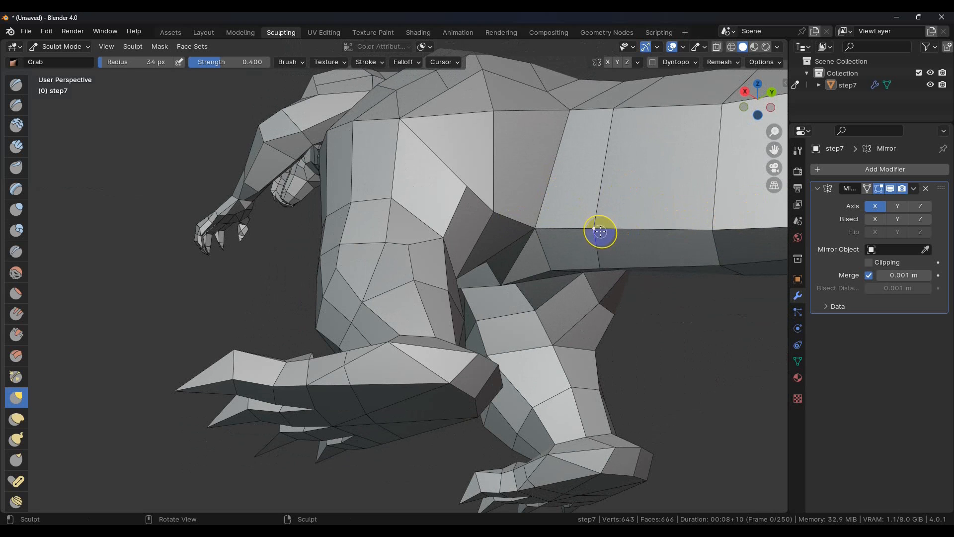
# Adjust the lower side edge along the rest of the tail towards its tip with Grab strokes
pyautogui.scroll(-5, 665, 240)
pyautogui.moveTo(666, 241)
pyautogui.mouseDown(button='middle')
pyautogui.moveTo(626, 250)
pyautogui.moveTo(635, 279)
pyautogui.moveTo(605, 296)
pyautogui.mouseUp(button='middle')
pyautogui.moveTo(601, 298)
pyautogui.mouseDown()
pyautogui.moveTo(588, 305)
pyautogui.moveTo(593, 292)
pyautogui.moveTo(632, 310)
pyautogui.moveTo(643, 298)
pyautogui.moveTo(713, 299)
pyautogui.mouseUp()
pyautogui.scroll(5, 570, 291)
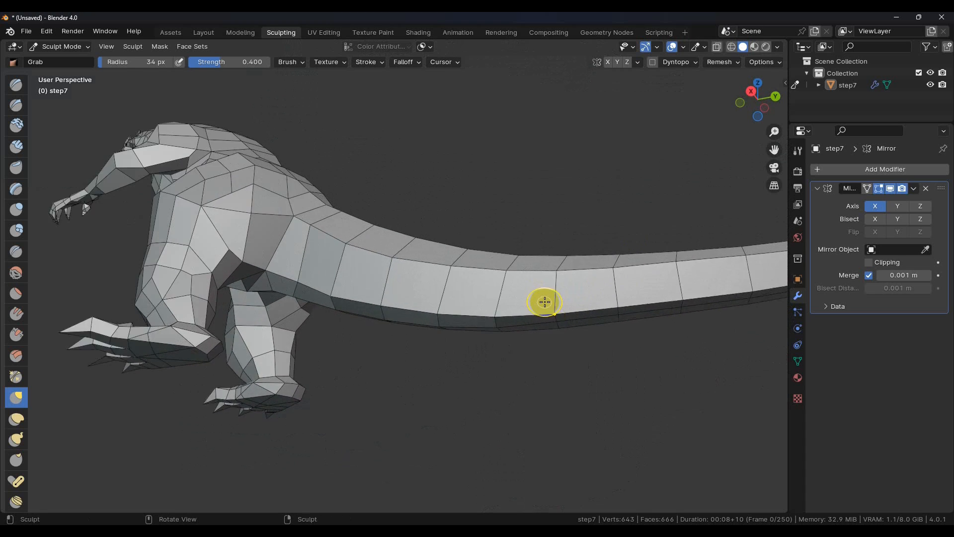
pyautogui.keyDown('shift'); pyautogui.moveTo(580, 319); pyautogui.dragTo(458, 302, button='middle'); pyautogui.keyUp('shift')
pyautogui.moveTo(446, 301)
pyautogui.mouseDown()
pyautogui.moveTo(452, 285)
pyautogui.moveTo(516, 291)
pyautogui.moveTo(518, 278)
pyautogui.moveTo(599, 271)
pyautogui.mouseUp()
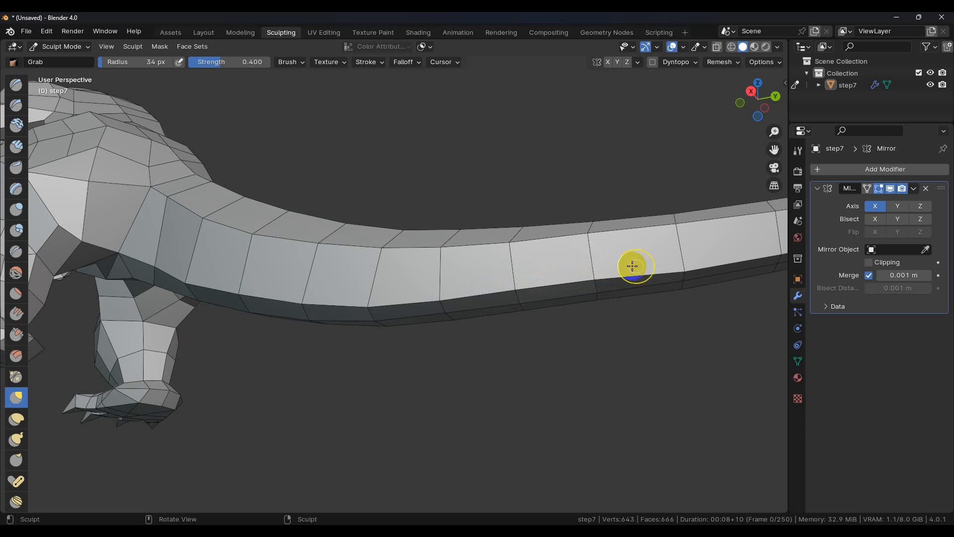
pyautogui.scroll(2, 681, 257)
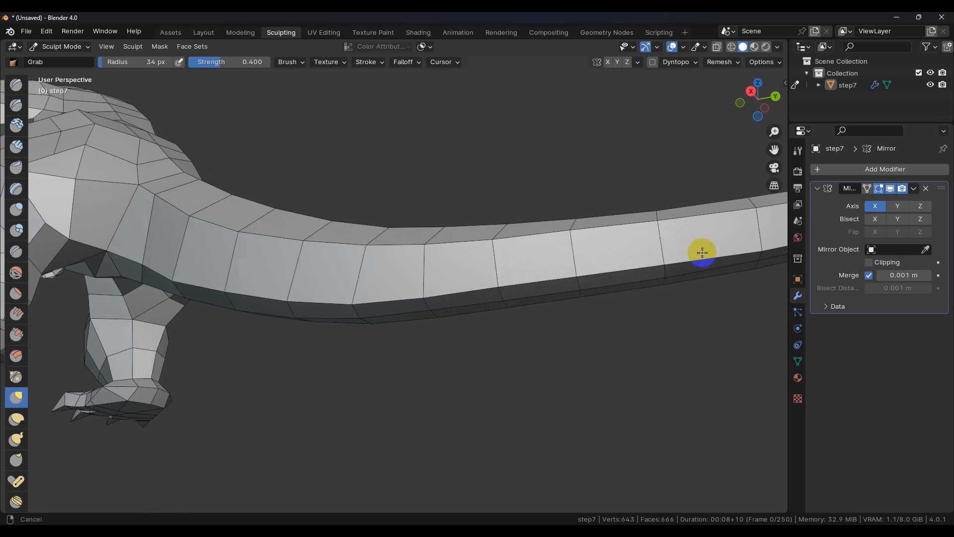
pyautogui.moveTo(550, 270)
pyautogui.mouseDown()
pyautogui.moveTo(545, 258)
pyautogui.moveTo(631, 249)
pyautogui.mouseUp()
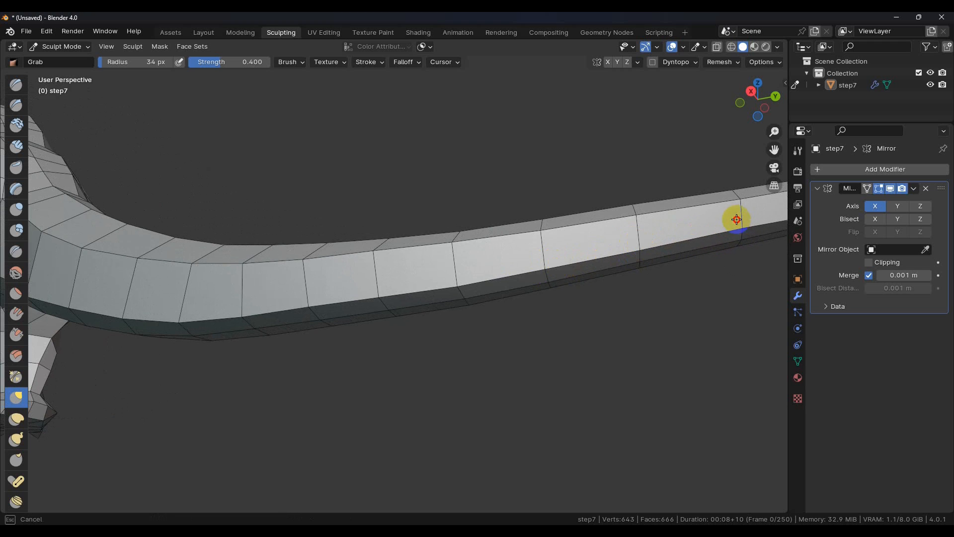
pyautogui.moveTo(599, 236); pyautogui.dragTo(348, 274, button='middle')
pyautogui.scroll(4, 381, 268)
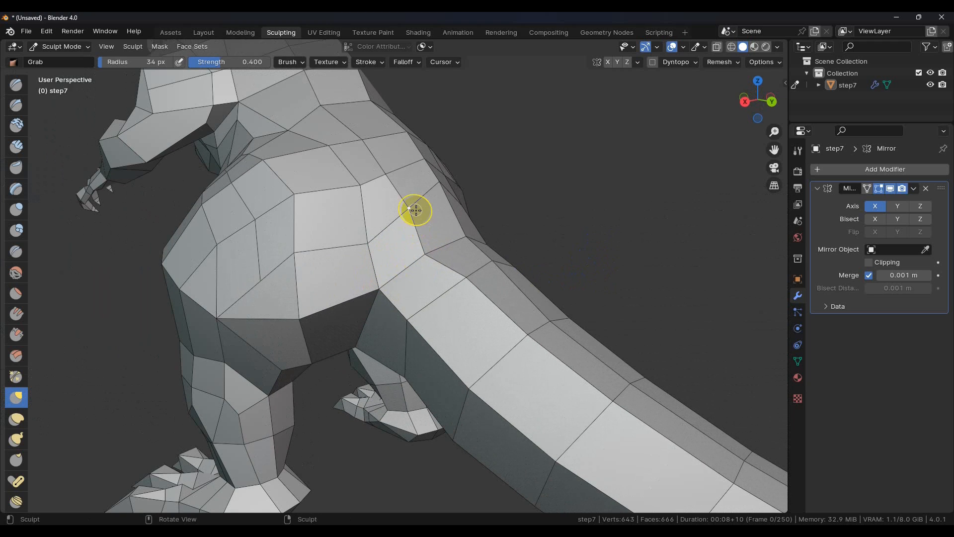
pyautogui.moveTo(432, 254)
pyautogui.mouseDown(button='middle')
pyautogui.moveTo(404, 219)
pyautogui.moveTo(432, 257)
pyautogui.mouseUp(button='middle')
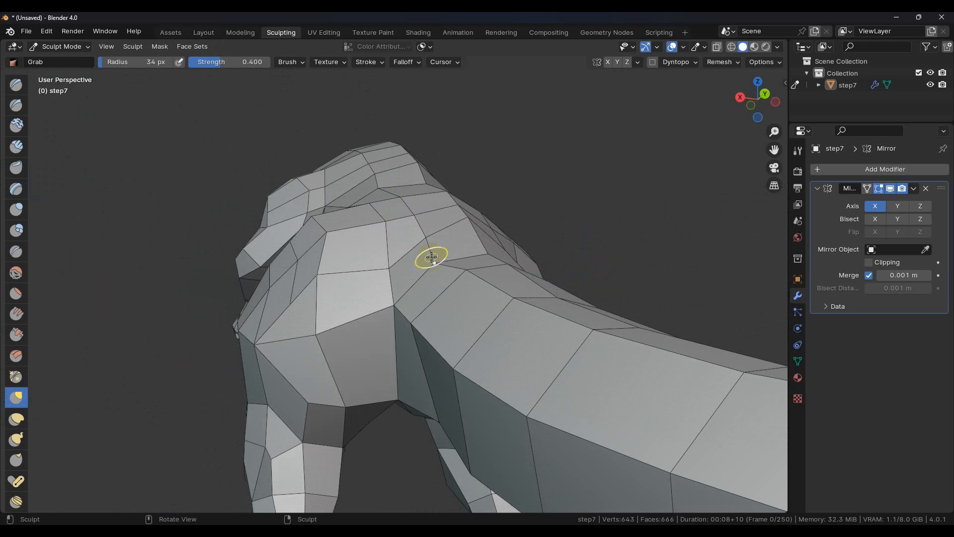
# Pull the upper side edge of the tail base outward and down with the Grab brush to round its cross-section
pyautogui.moveTo(517, 299); pyautogui.dragTo(476, 327)
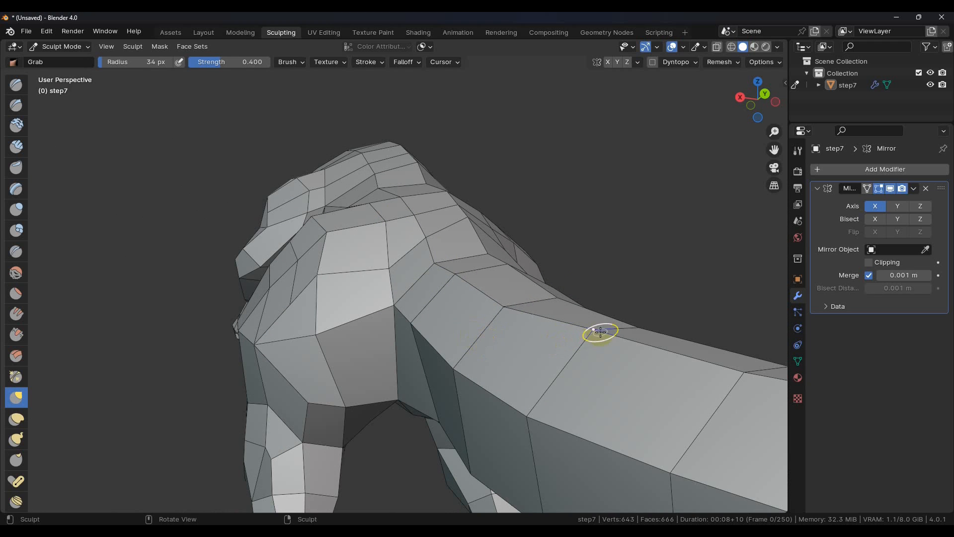
pyautogui.moveTo(600, 332); pyautogui.dragTo(538, 366)
pyautogui.moveTo(602, 374)
pyautogui.mouseDown(button='middle')
pyautogui.moveTo(669, 390)
pyautogui.moveTo(652, 363)
pyautogui.moveTo(519, 296)
pyautogui.mouseUp(button='middle')
pyautogui.moveTo(519, 296); pyautogui.dragTo(425, 367)
pyautogui.moveTo(658, 350); pyautogui.dragTo(480, 485)
# Adjust the upper side edge along the middle of the tail with Grab strokes, spacing its vertices more evenly
pyautogui.scroll(-3, 538, 403)
pyautogui.moveTo(546, 375)
pyautogui.mouseDown(button='middle')
pyautogui.moveTo(559, 390)
pyautogui.moveTo(453, 312)
pyautogui.mouseUp(button='middle')
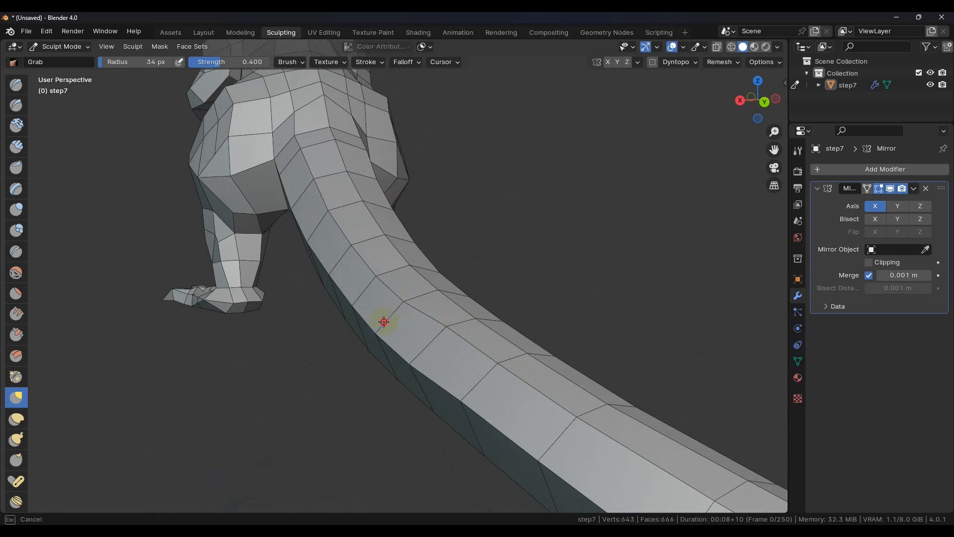
pyautogui.moveTo(447, 328); pyautogui.dragTo(422, 345)
pyautogui.moveTo(490, 359); pyautogui.dragTo(473, 383)
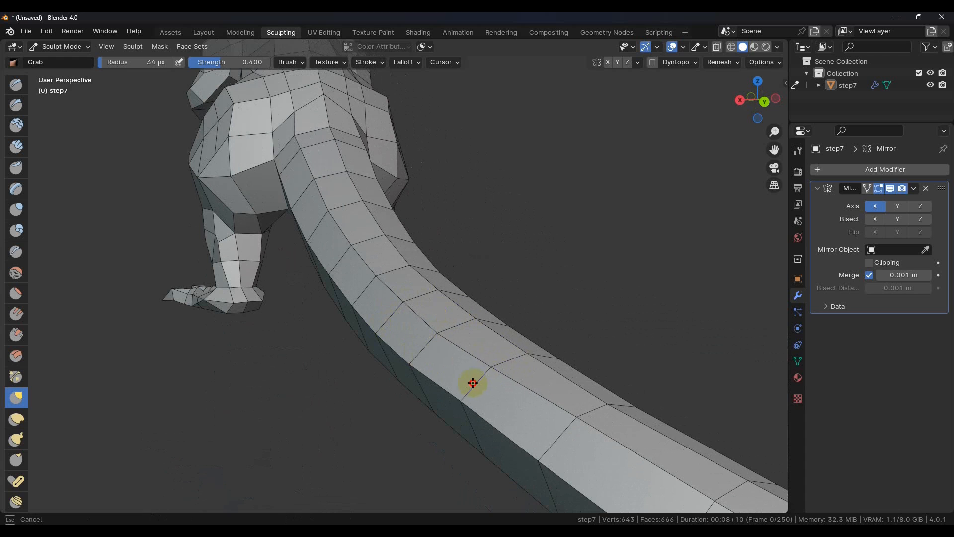
pyautogui.moveTo(460, 395)
pyautogui.mouseDown(button='middle')
pyautogui.moveTo(545, 388)
pyautogui.moveTo(442, 284)
pyautogui.mouseUp(button='middle')
pyautogui.moveTo(442, 283); pyautogui.dragTo(408, 292)
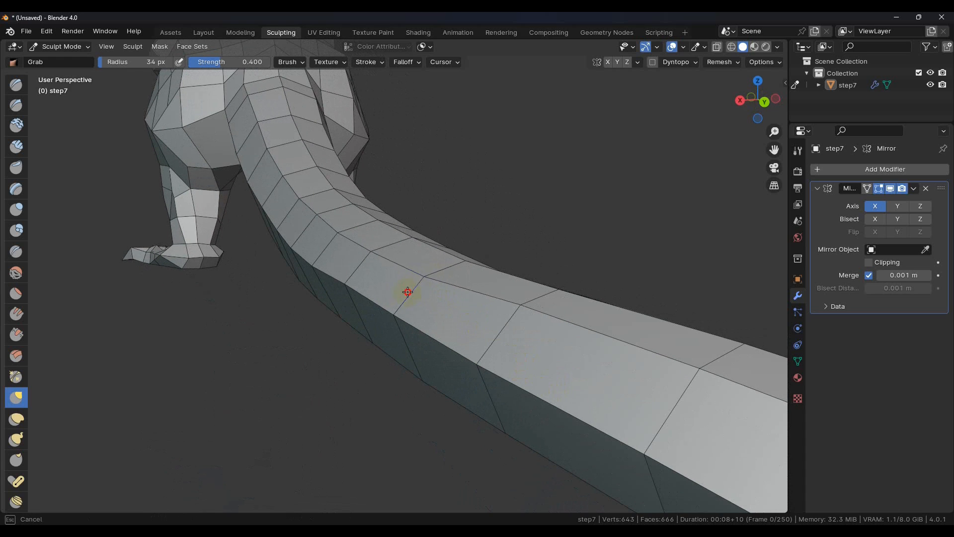
pyautogui.moveTo(466, 304); pyautogui.dragTo(497, 328)
# Grab the upper side edge vertices along the thin rear section of the tail and shift them slightly outward
pyautogui.moveTo(497, 328)
pyautogui.mouseDown(button='middle')
pyautogui.moveTo(539, 324)
pyautogui.moveTo(511, 307)
pyautogui.moveTo(536, 347)
pyautogui.moveTo(530, 326)
pyautogui.moveTo(552, 351)
pyautogui.moveTo(553, 372)
pyautogui.moveTo(507, 302)
pyautogui.mouseUp(button='middle')
pyautogui.moveTo(427, 307); pyautogui.dragTo(425, 305, button='middle')
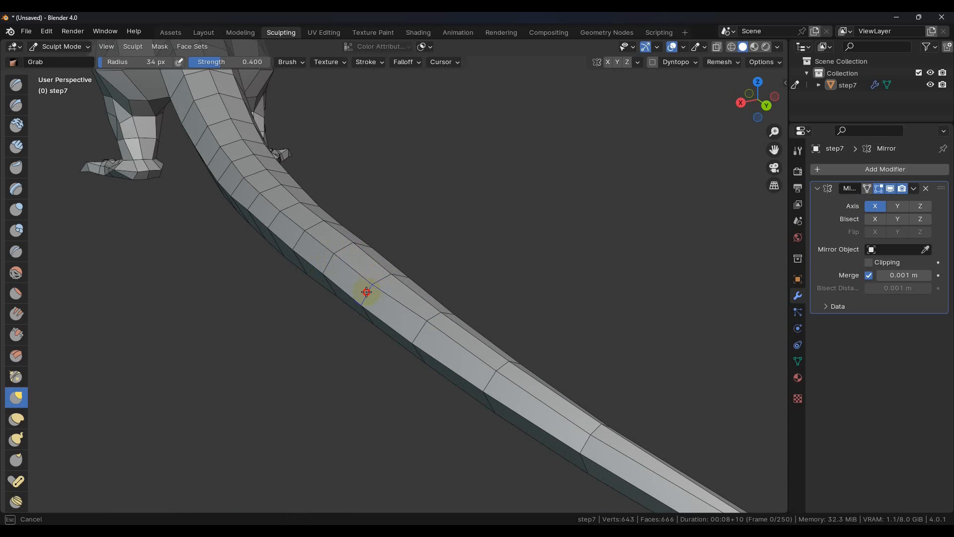
pyautogui.moveTo(426, 319); pyautogui.dragTo(418, 331)
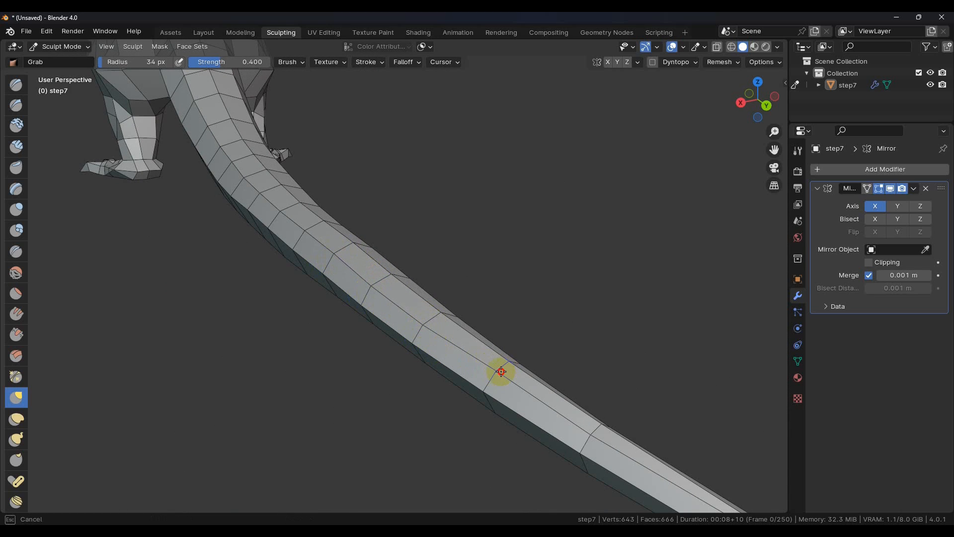
pyautogui.moveTo(595, 439); pyautogui.dragTo(583, 442)
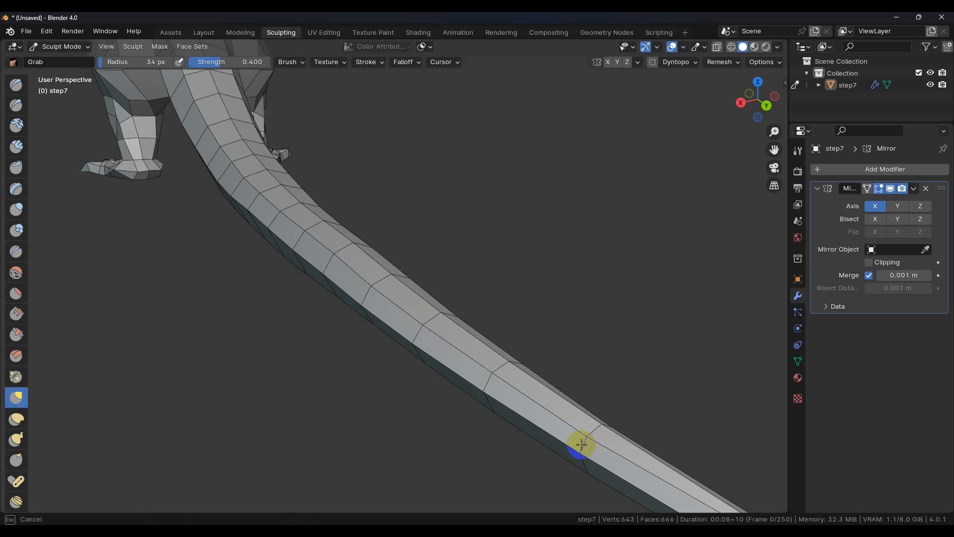
# Shift the front upper thigh vertices inward towards the groin with the Grab brush, working from the dinosaur's front
pyautogui.scroll(-3, 632, 439)
pyautogui.moveTo(477, 374); pyautogui.dragTo(560, 371, button='middle')
pyautogui.keyDown('shift'); pyautogui.moveTo(431, 308); pyautogui.dragTo(563, 278, button='middle'); pyautogui.keyUp('shift')
pyautogui.scroll(2, 575, 238)
pyautogui.moveTo(634, 225)
pyautogui.keyDown('shift'); pyautogui.mouseDown(button='middle')
pyautogui.moveTo(560, 260)
pyautogui.moveTo(491, 311)
pyautogui.moveTo(540, 292)
pyautogui.moveTo(450, 304)
pyautogui.mouseUp(button='middle'); pyautogui.keyUp('shift')
pyautogui.scroll(3, 510, 301)
pyautogui.scroll(1, 484, 293)
pyautogui.moveTo(481, 281); pyautogui.dragTo(403, 273)
pyautogui.moveTo(540, 262); pyautogui.dragTo(479, 262)
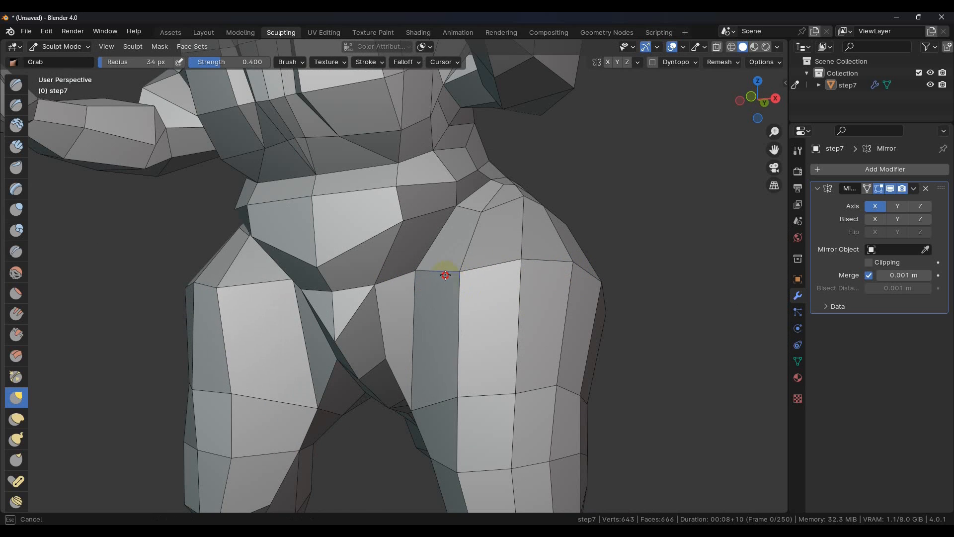
# Soften the inner front corner and top of the upper thigh from below with short Grab strokes
pyautogui.moveTo(476, 296); pyautogui.dragTo(486, 151, button='middle')
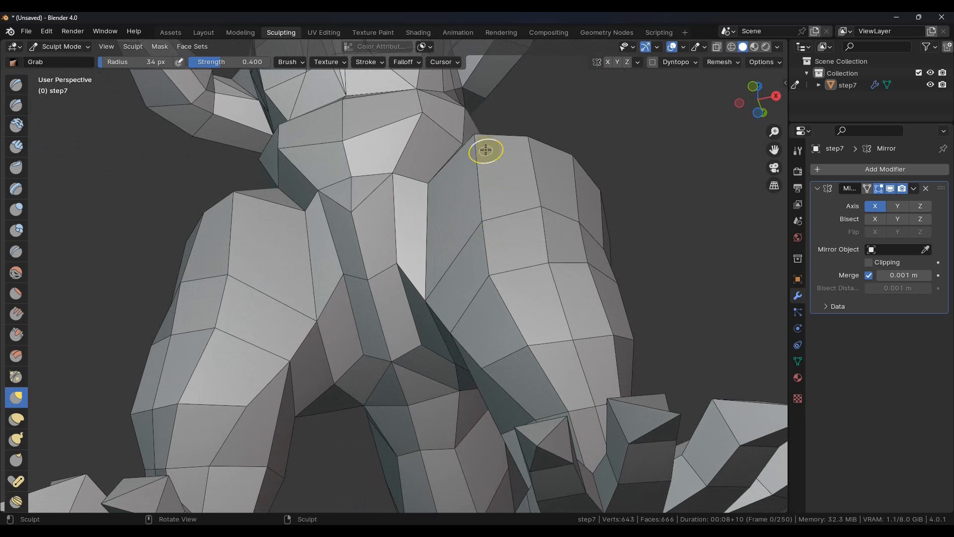
pyautogui.moveTo(475, 136); pyautogui.dragTo(472, 167)
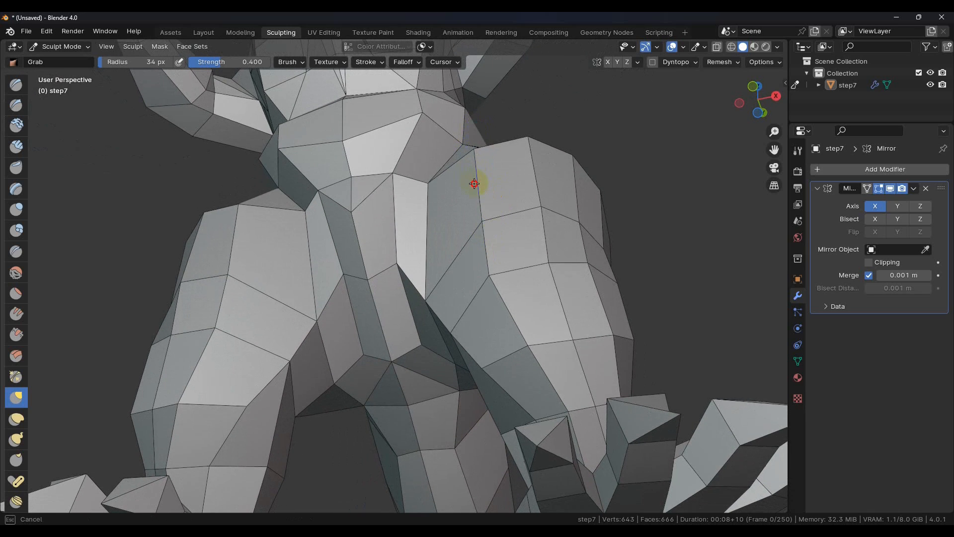
pyautogui.moveTo(474, 185); pyautogui.dragTo(512, 163, button='middle')
pyautogui.moveTo(512, 163); pyautogui.dragTo(514, 160)
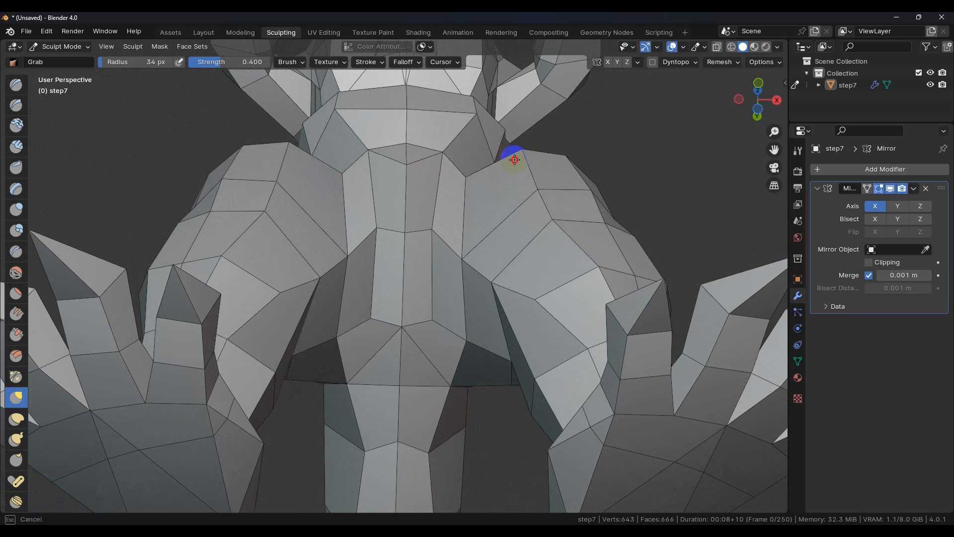
pyautogui.moveTo(536, 215)
pyautogui.mouseDown(button='middle')
pyautogui.moveTo(571, 208)
pyautogui.moveTo(573, 199)
pyautogui.mouseUp(button='middle')
pyautogui.moveTo(574, 199); pyautogui.dragTo(582, 171)
# Pull the back edge of the upper arm above the elbow backward towards the hip with the Grab brush
pyautogui.moveTo(583, 198); pyautogui.dragTo(433, 352, button='middle')
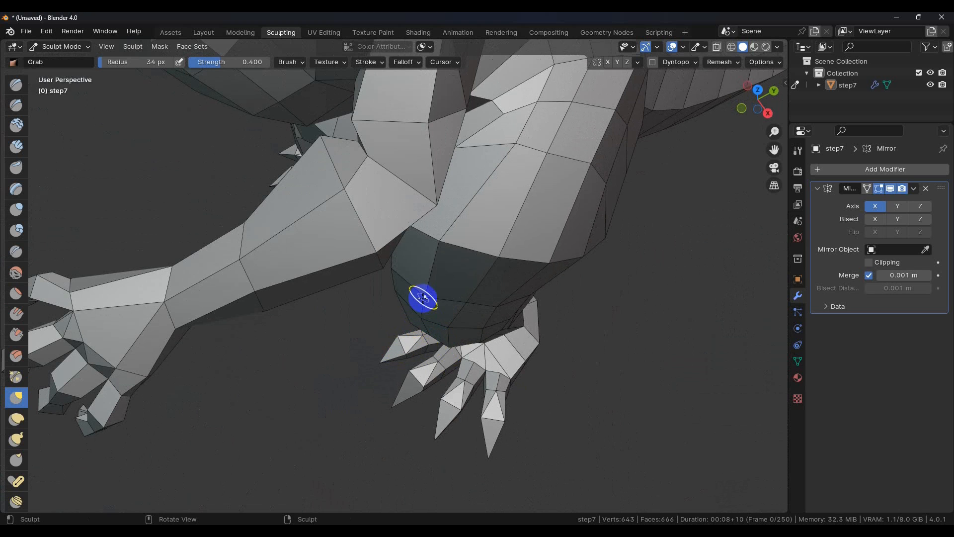
pyautogui.moveTo(416, 305); pyautogui.dragTo(453, 234, button='middle')
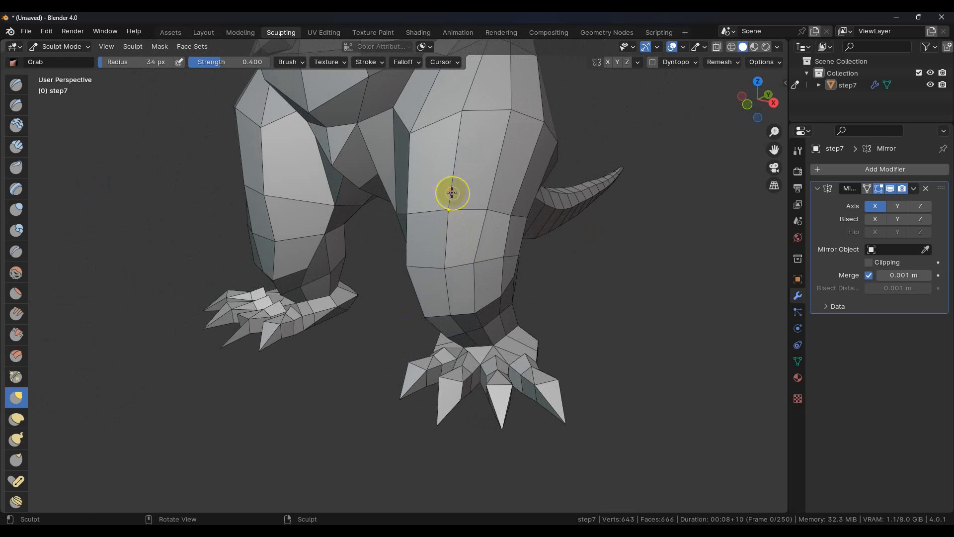
pyautogui.moveTo(496, 219); pyautogui.dragTo(479, 325, button='middle')
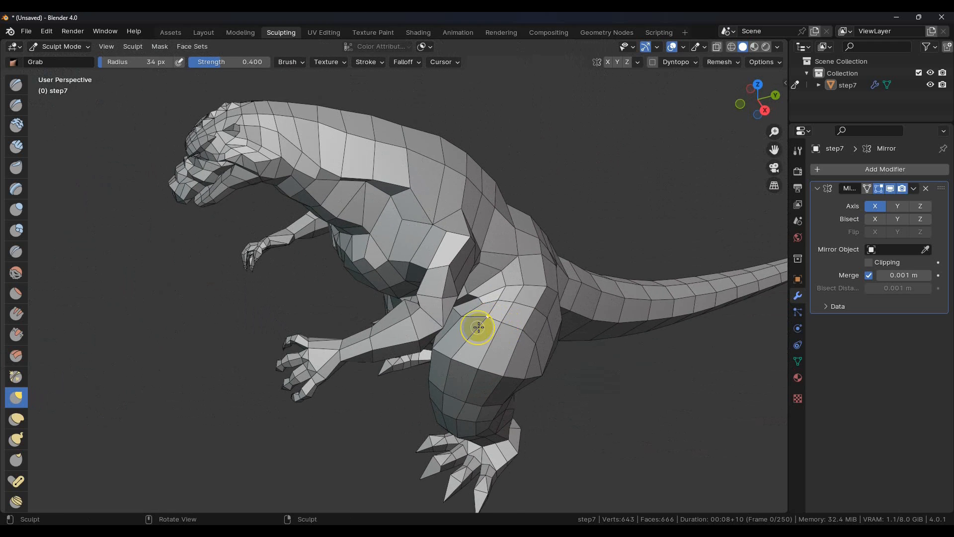
pyautogui.scroll(4, 487, 316)
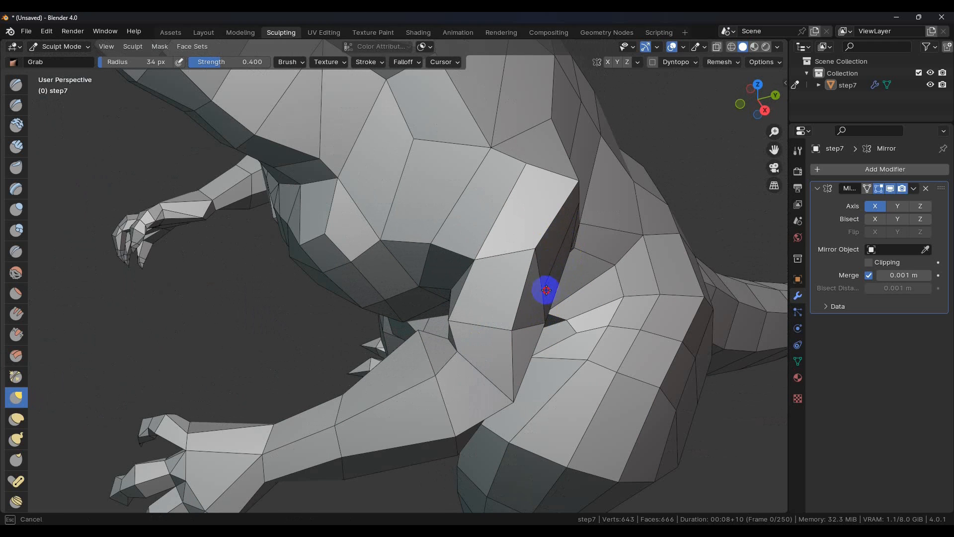
pyautogui.moveTo(546, 290); pyautogui.dragTo(597, 290)
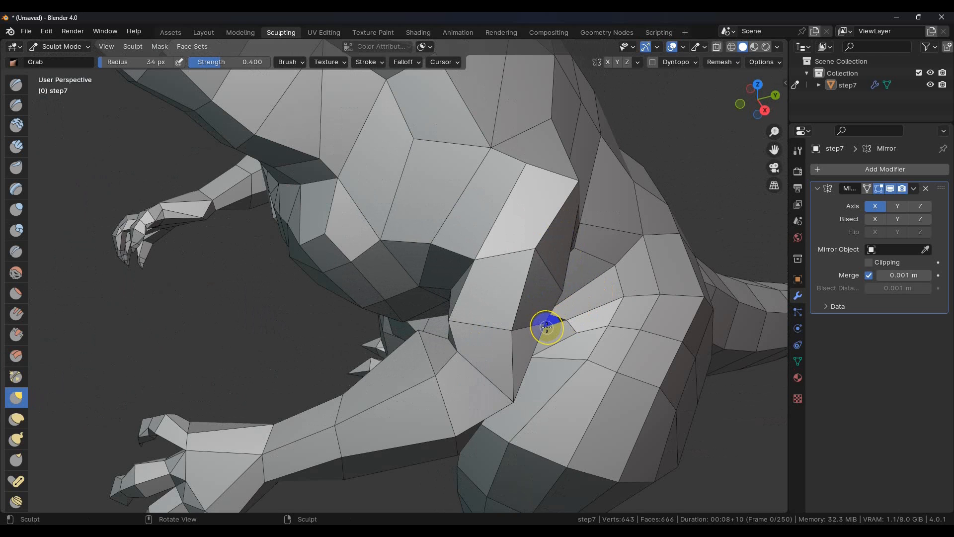
# Examine the shoulder, upper arm, waist, hip and thigh of the dinosaur from several angles
pyautogui.moveTo(538, 328); pyautogui.dragTo(483, 311, button='middle')
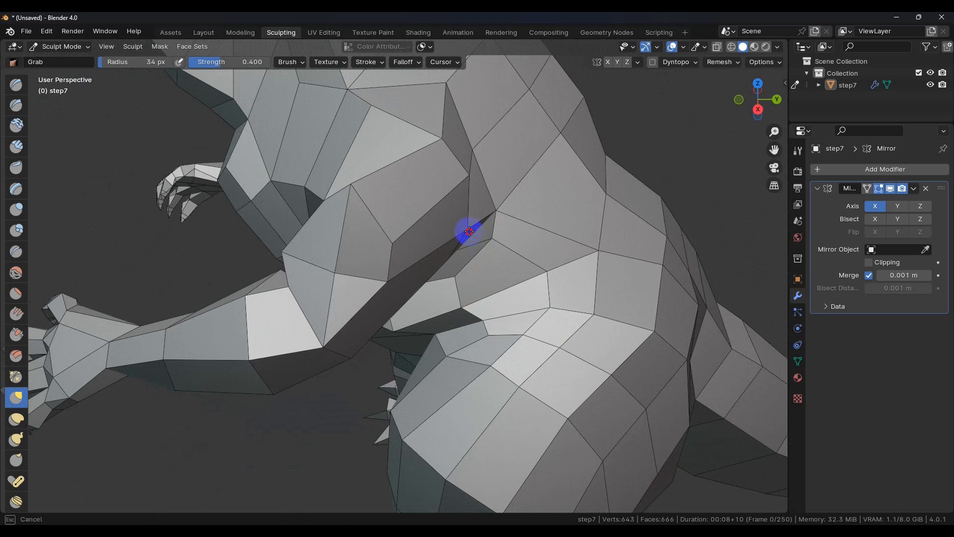
pyautogui.moveTo(376, 274); pyautogui.dragTo(498, 333, button='middle')
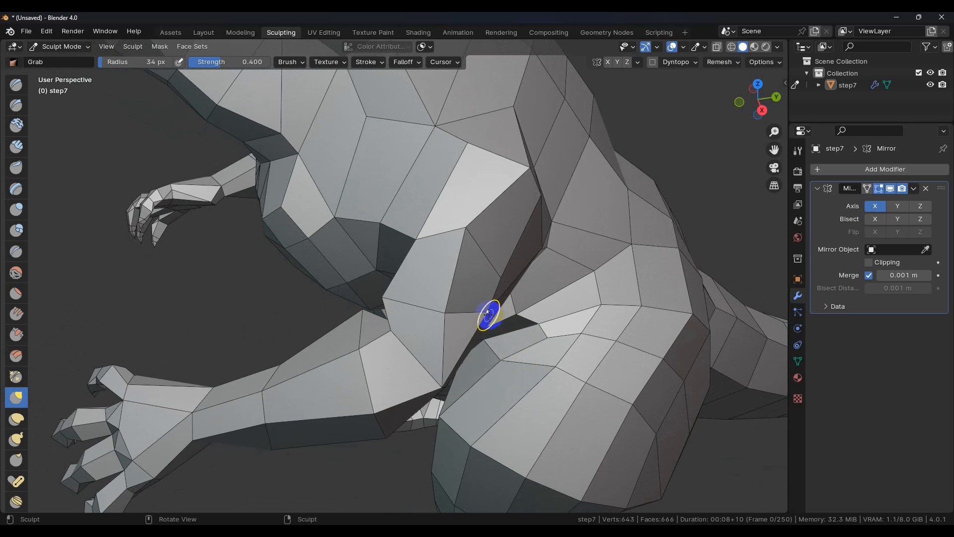
pyautogui.moveTo(528, 347)
pyautogui.mouseDown(button='middle')
pyautogui.moveTo(496, 348)
pyautogui.moveTo(494, 330)
pyautogui.moveTo(553, 351)
pyautogui.moveTo(647, 259)
pyautogui.mouseUp(button='middle')
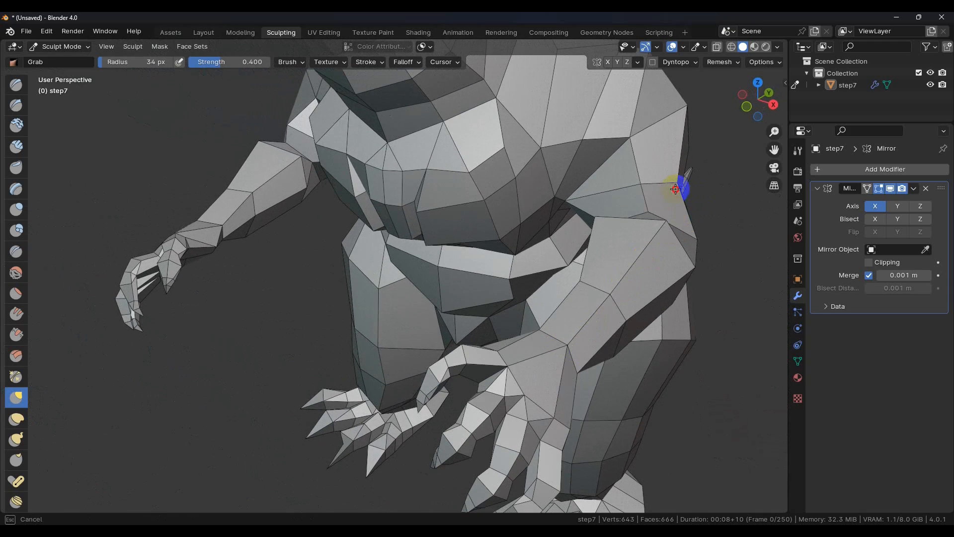
pyautogui.moveTo(725, 179)
pyautogui.mouseDown(button='middle')
pyautogui.moveTo(635, 251)
pyautogui.moveTo(671, 245)
pyautogui.moveTo(635, 239)
pyautogui.moveTo(634, 228)
pyautogui.moveTo(575, 341)
pyautogui.moveTo(453, 358)
pyautogui.moveTo(523, 280)
pyautogui.moveTo(503, 299)
pyautogui.moveTo(543, 305)
pyautogui.moveTo(539, 289)
pyautogui.moveTo(561, 254)
pyautogui.mouseUp(button='middle')
pyautogui.moveTo(582, 208); pyautogui.dragTo(519, 216, button='middle')
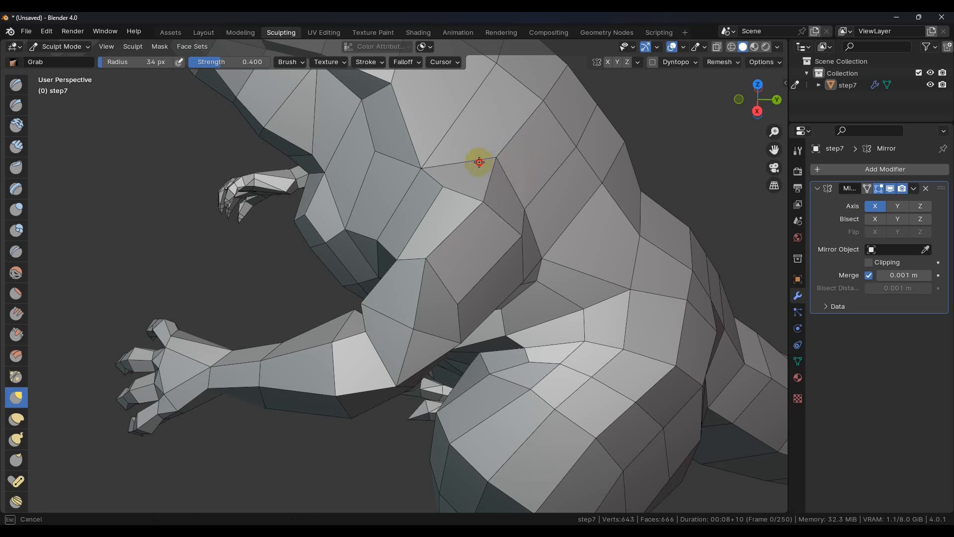
pyautogui.moveTo(407, 210)
pyautogui.mouseDown(button='middle')
pyautogui.moveTo(485, 238)
pyautogui.moveTo(562, 284)
pyautogui.moveTo(507, 308)
pyautogui.moveTo(441, 271)
pyautogui.moveTo(421, 298)
pyautogui.moveTo(443, 288)
pyautogui.moveTo(462, 251)
pyautogui.moveTo(447, 218)
pyautogui.mouseUp(button='middle')
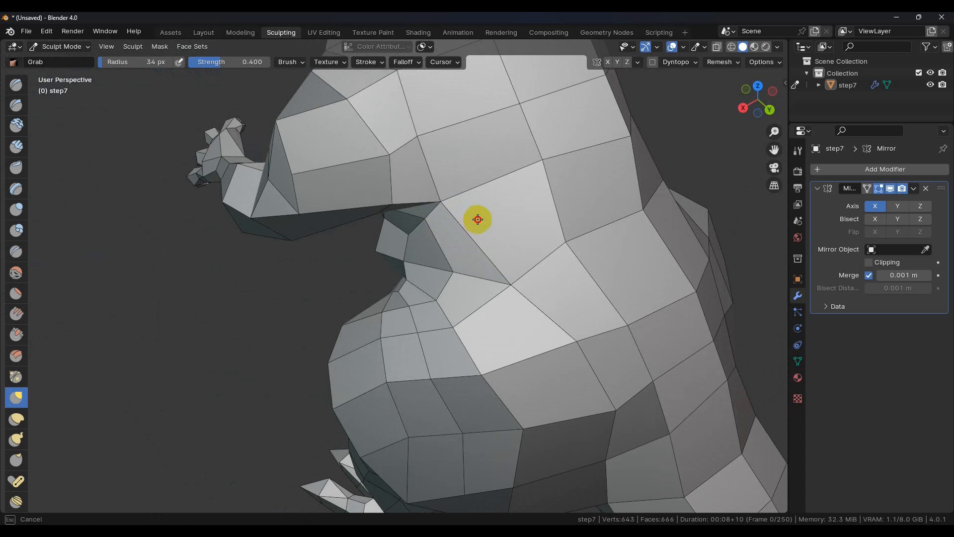
pyautogui.moveTo(460, 230)
pyautogui.mouseDown(button='middle')
pyautogui.moveTo(437, 234)
pyautogui.moveTo(419, 211)
pyautogui.moveTo(481, 184)
pyautogui.mouseUp(button='middle')
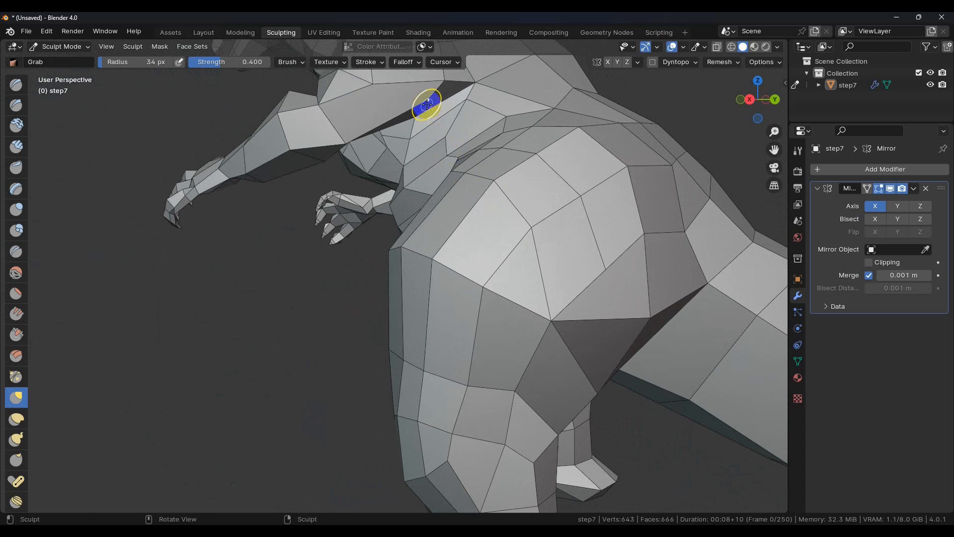
pyautogui.moveTo(286, 241)
pyautogui.mouseDown(button='middle')
pyautogui.moveTo(477, 150)
pyautogui.moveTo(487, 156)
pyautogui.moveTo(462, 167)
pyautogui.mouseUp(button='middle')
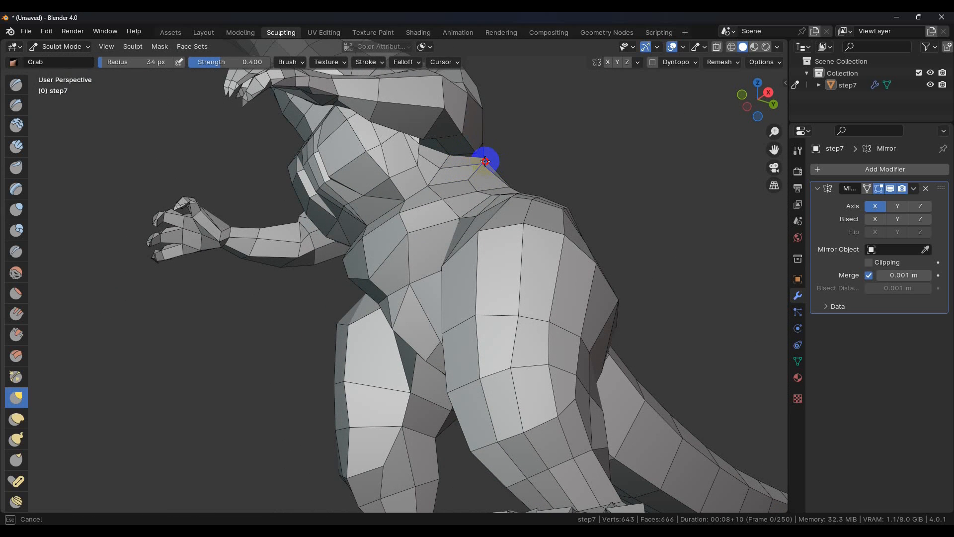
pyautogui.moveTo(485, 163)
pyautogui.mouseDown(button='middle')
pyautogui.moveTo(497, 214)
pyautogui.moveTo(558, 223)
pyautogui.moveTo(514, 192)
pyautogui.moveTo(447, 223)
pyautogui.moveTo(561, 192)
pyautogui.moveTo(543, 211)
pyautogui.moveTo(458, 252)
pyautogui.mouseUp(button='middle')
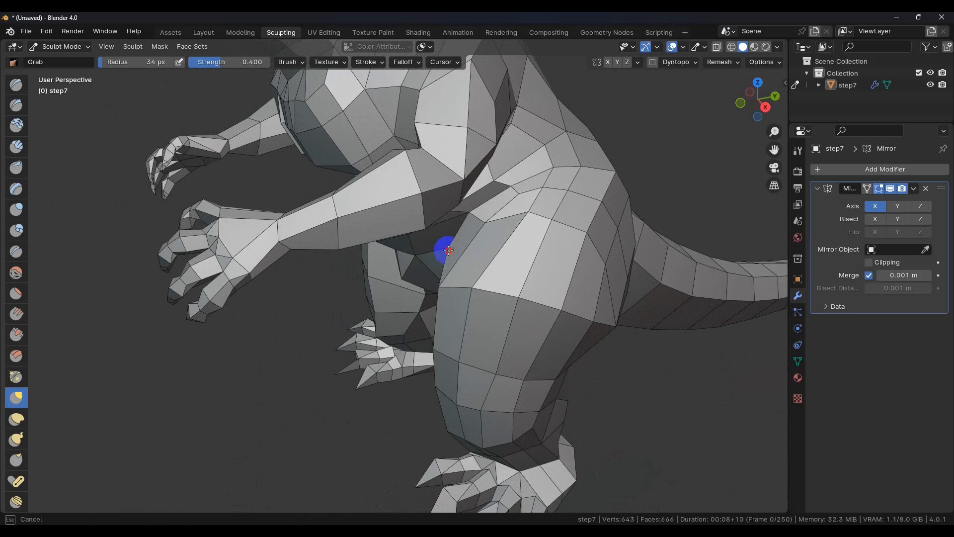
pyautogui.moveTo(398, 308)
pyautogui.mouseDown(button='middle')
pyautogui.moveTo(460, 260)
pyautogui.moveTo(407, 230)
pyautogui.moveTo(505, 172)
pyautogui.moveTo(458, 241)
pyautogui.moveTo(514, 268)
pyautogui.moveTo(349, 370)
pyautogui.moveTo(404, 341)
pyautogui.moveTo(390, 343)
pyautogui.mouseUp(button='middle')
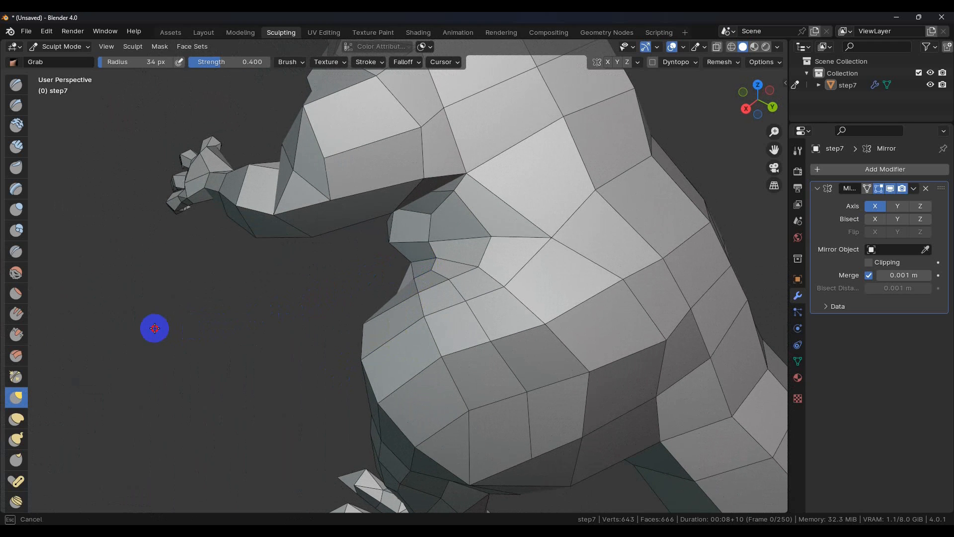
pyautogui.moveTo(175, 326)
pyautogui.mouseDown(button='middle')
pyautogui.moveTo(380, 313)
pyautogui.moveTo(464, 273)
pyautogui.moveTo(502, 240)
pyautogui.moveTo(522, 243)
pyautogui.moveTo(552, 223)
pyautogui.moveTo(392, 279)
pyautogui.moveTo(381, 297)
pyautogui.moveTo(441, 288)
pyautogui.moveTo(398, 260)
pyautogui.moveTo(365, 261)
pyautogui.moveTo(437, 260)
pyautogui.moveTo(459, 284)
pyautogui.moveTo(454, 267)
pyautogui.moveTo(441, 297)
pyautogui.mouseUp(button='middle')
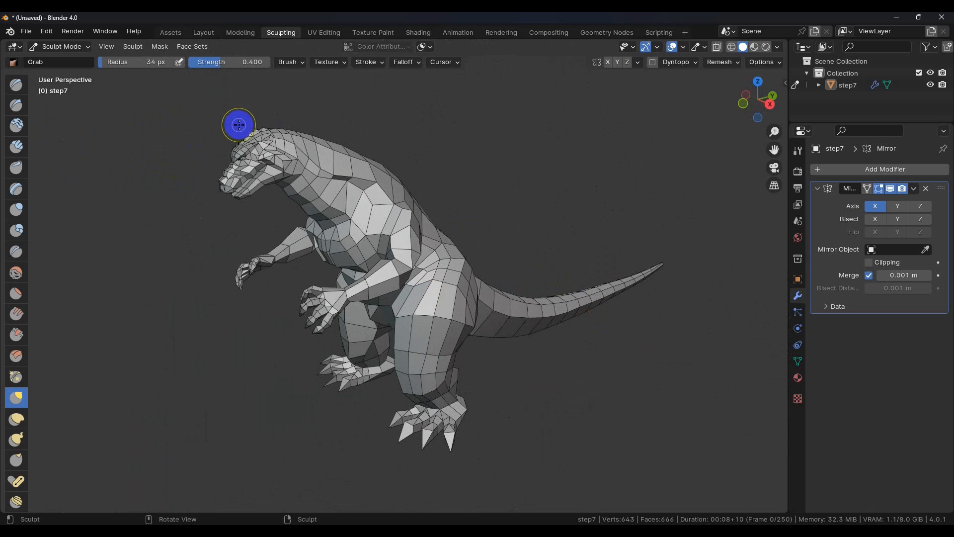
# Switch to the Assets workspace and add a Subdivision Surface modifier to the dinosaur
pyautogui.click(175, 33)
pyautogui.scroll(-6, 426, 244)
pyautogui.moveTo(424, 254)
pyautogui.mouseDown(button='middle')
pyautogui.moveTo(478, 239)
pyautogui.moveTo(411, 263)
pyautogui.moveTo(432, 259)
pyautogui.mouseUp(button='middle')
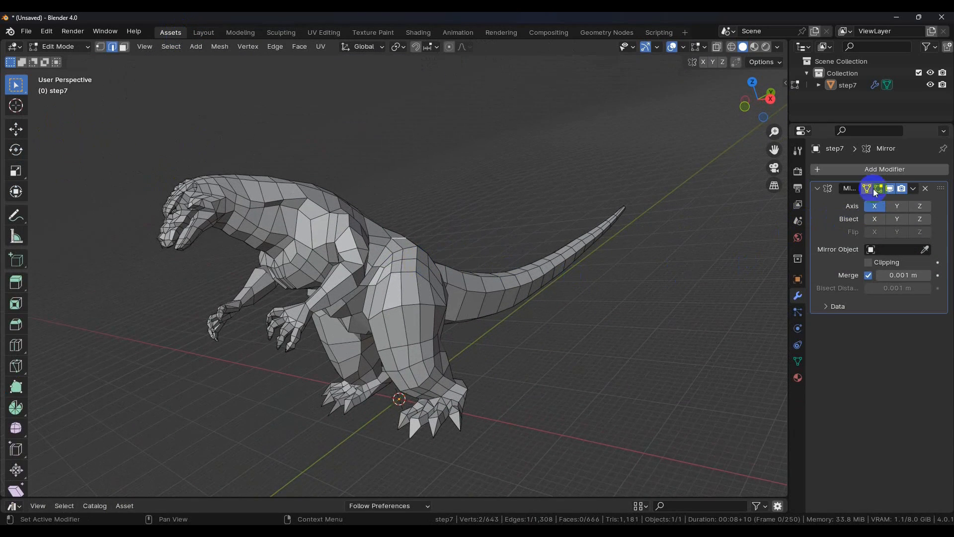
pyautogui.click(821, 169)
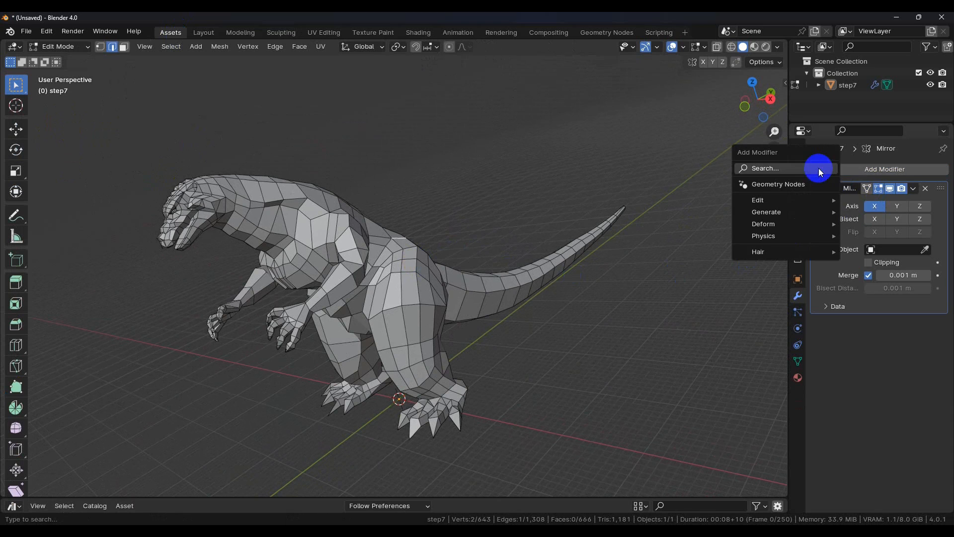
pyautogui.click(783, 172)
pyautogui.write('sub')
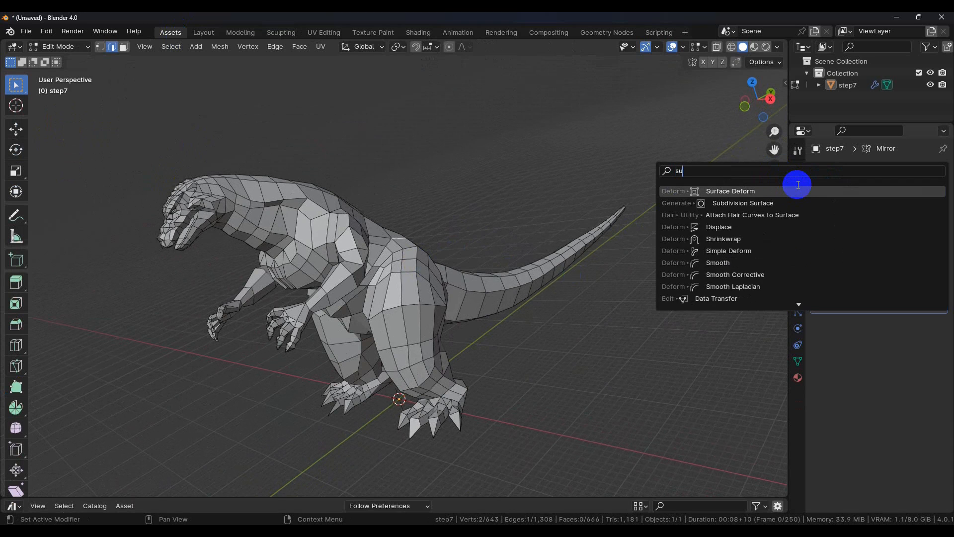
pyautogui.click(757, 190)
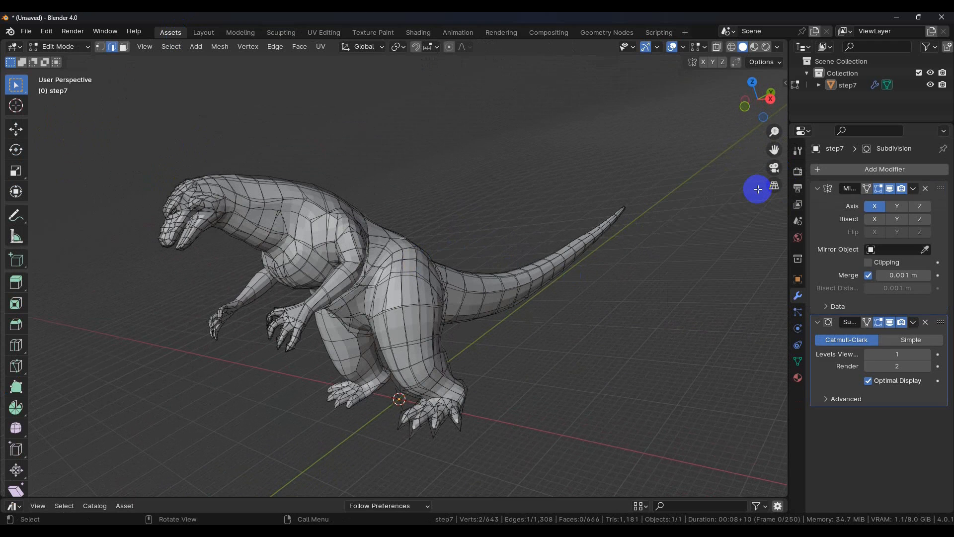
# Turn off the wireframe overlay so that the mirrored half displays without its edges
pyautogui.click(684, 48)
pyautogui.click(610, 245)
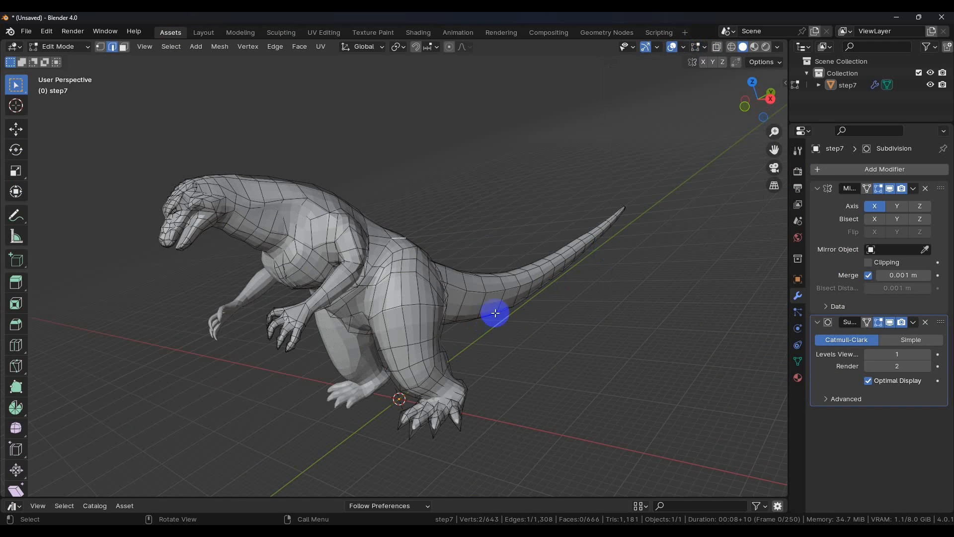
pyautogui.moveTo(456, 324); pyautogui.dragTo(380, 329, button='middle')
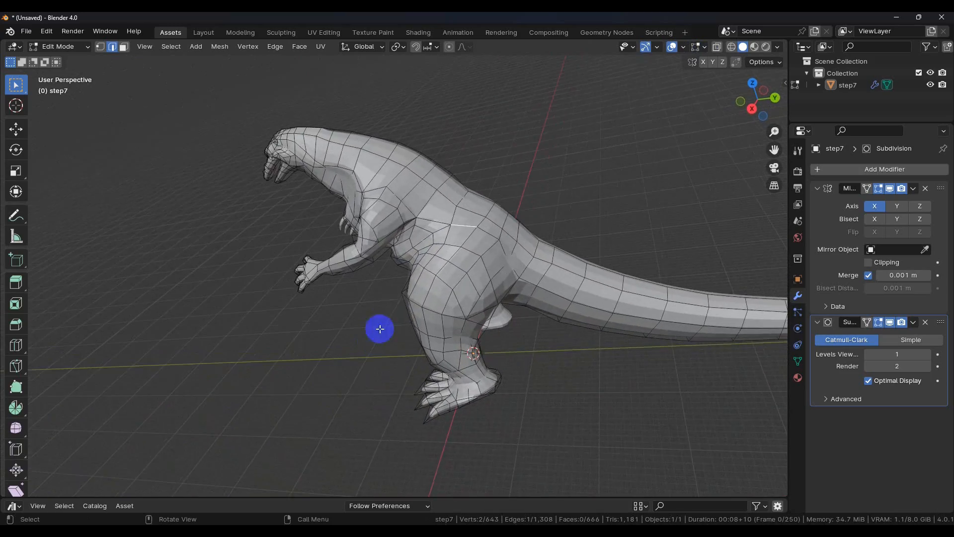
# Compare the dinosaur with and without the subdivision display in Edit Mode, leave it enabled, and inspect the smoothed body
pyautogui.click(876, 322)
pyautogui.click(875, 322)
pyautogui.moveTo(499, 314); pyautogui.dragTo(562, 321, button='middle')
pyautogui.scroll(3, 384, 279)
pyautogui.moveTo(384, 279); pyautogui.dragTo(482, 318, button='middle')
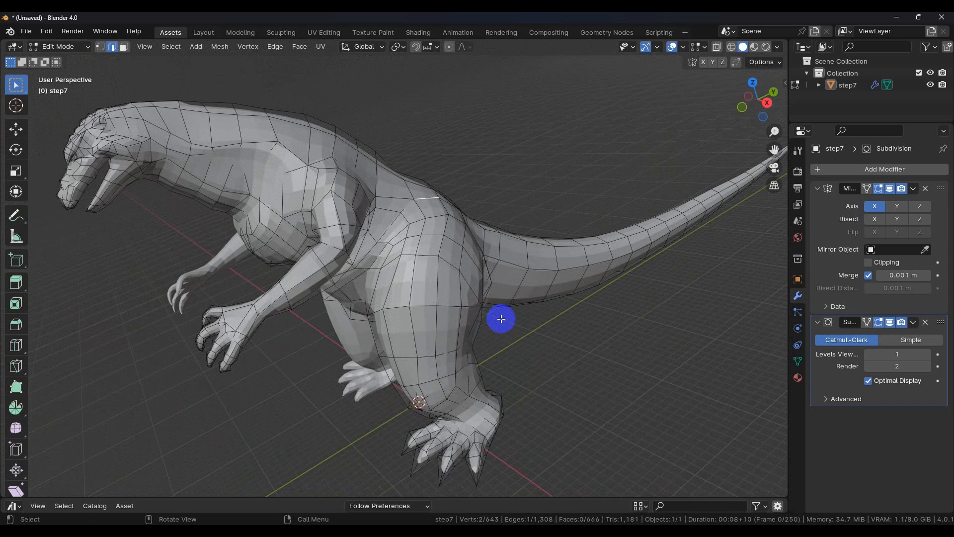
pyautogui.scroll(-2, 501, 319)
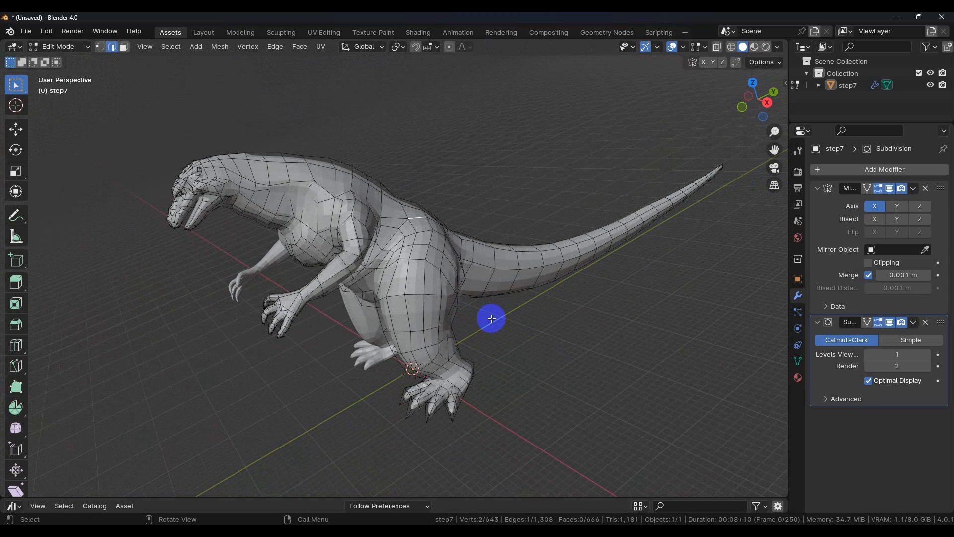